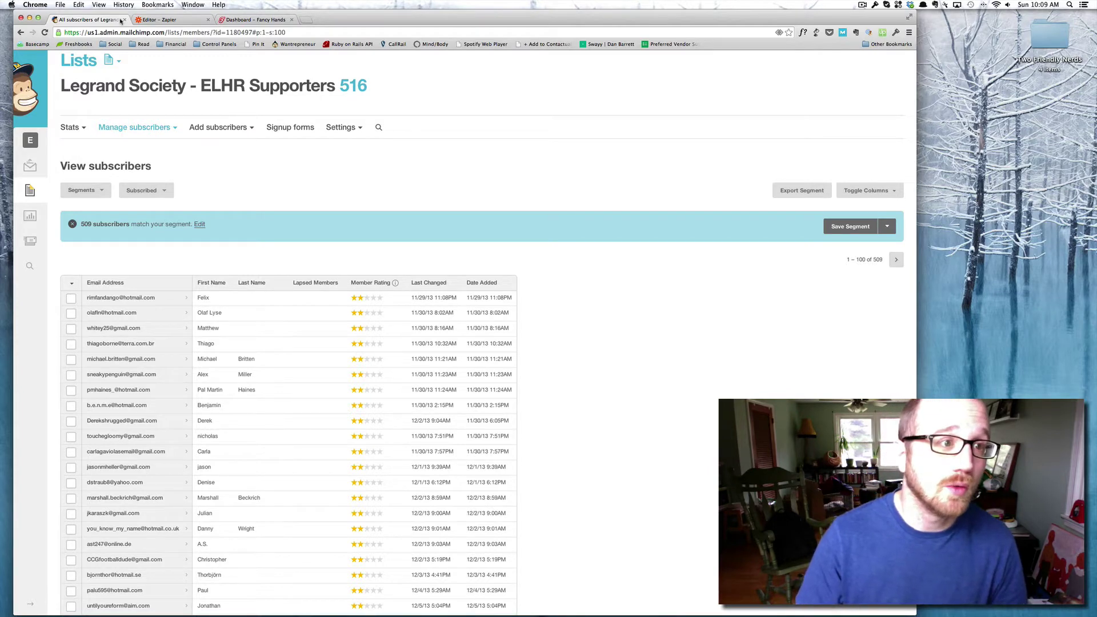
Look over the monthly Schedule-to-SMTP email zap in Zapier, then switch to the Fancy Hands dashboard
left_click(155, 23)
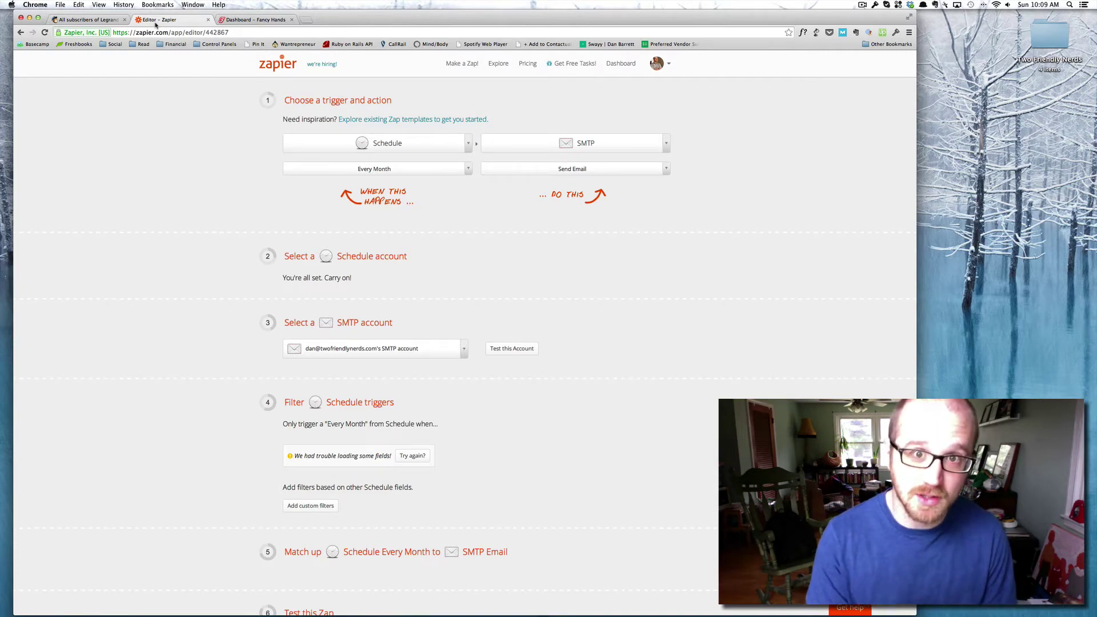
left_click(250, 21)
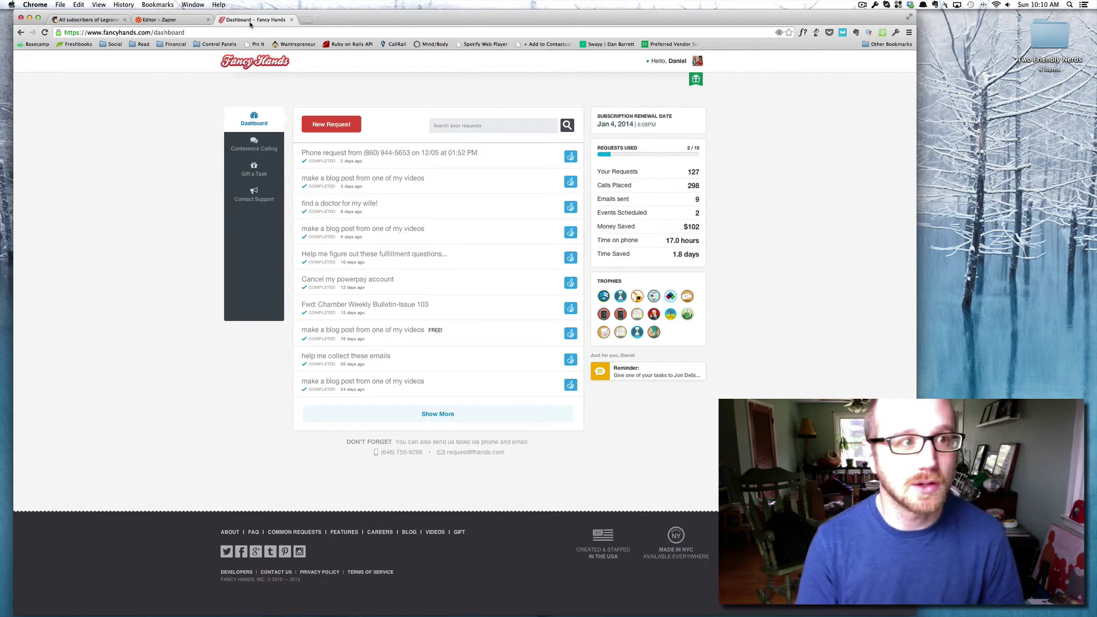
Dismiss the tab context menu and leave the Fancy Hands completed-requests dashboard
right_click(183, 20)
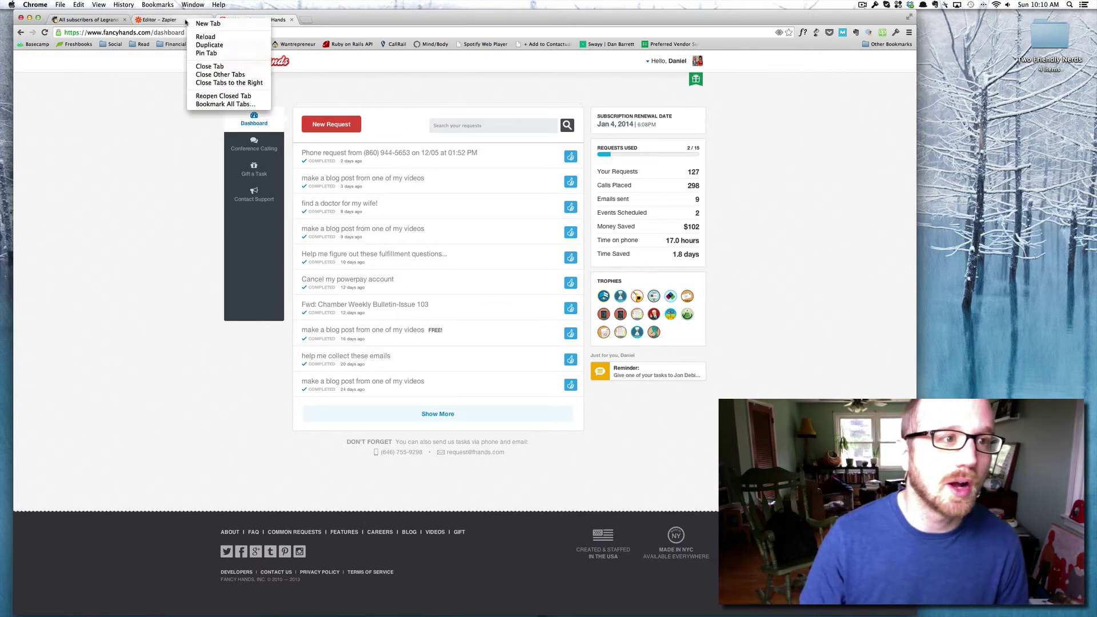
left_click(182, 22)
left_click(182, 22)
Skim the Legrand Society - ELHR Supporters subscriber list in MailChimp, then open a new browser tab
left_click(88, 21)
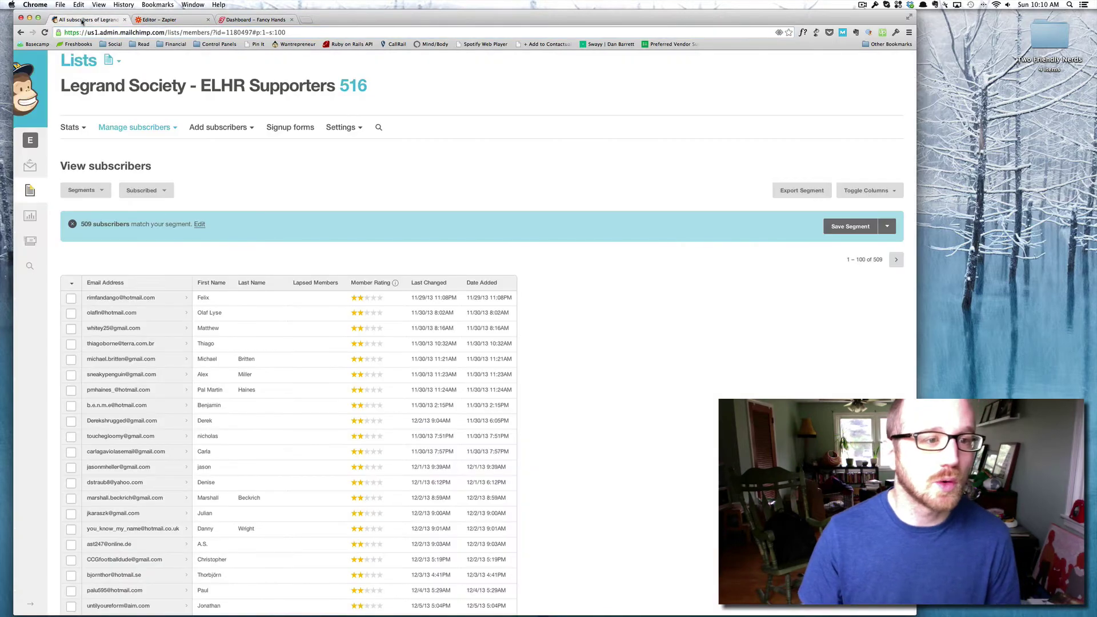
scroll(255, 169, "down", 5)
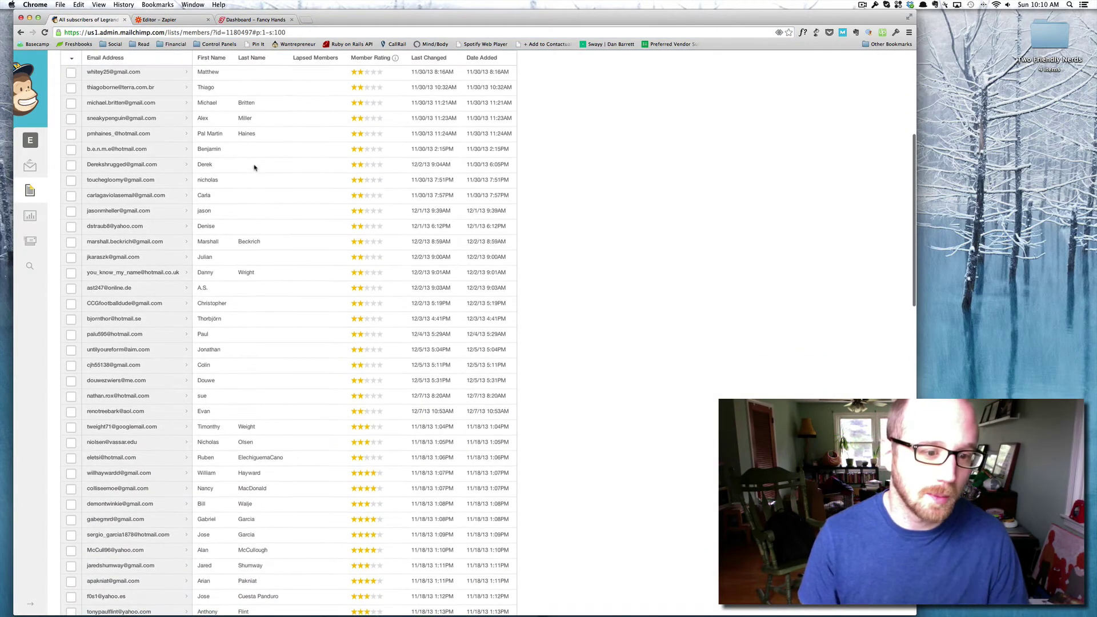
scroll(256, 166, "up", 6)
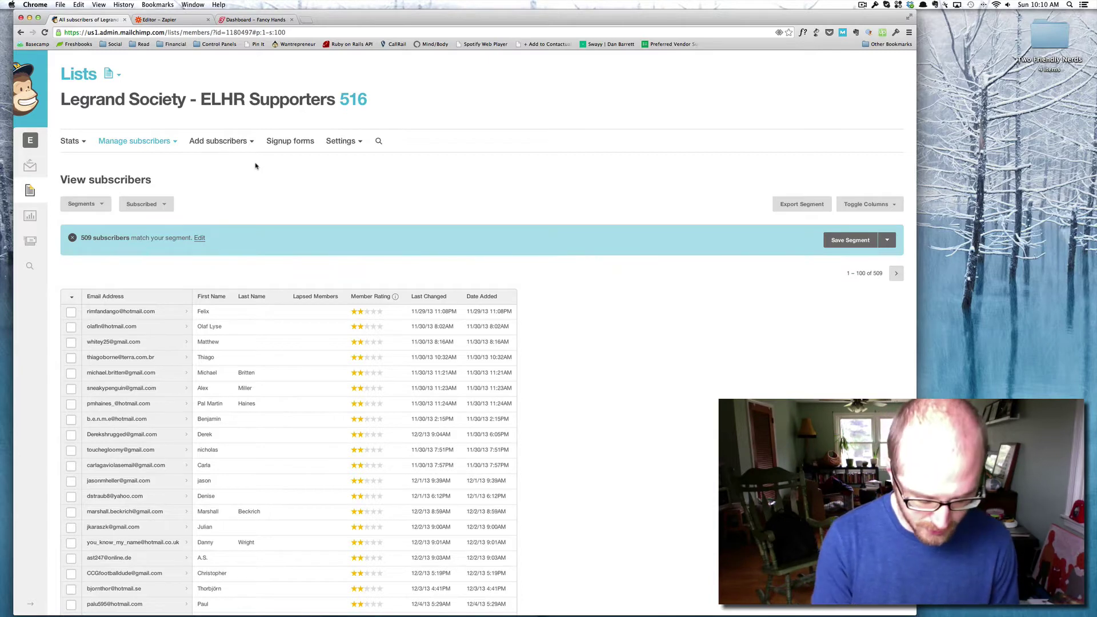
key("cmd+t")
Load the enemieslist.net/nyr/support page from the address bar suggestion
type("enemies")
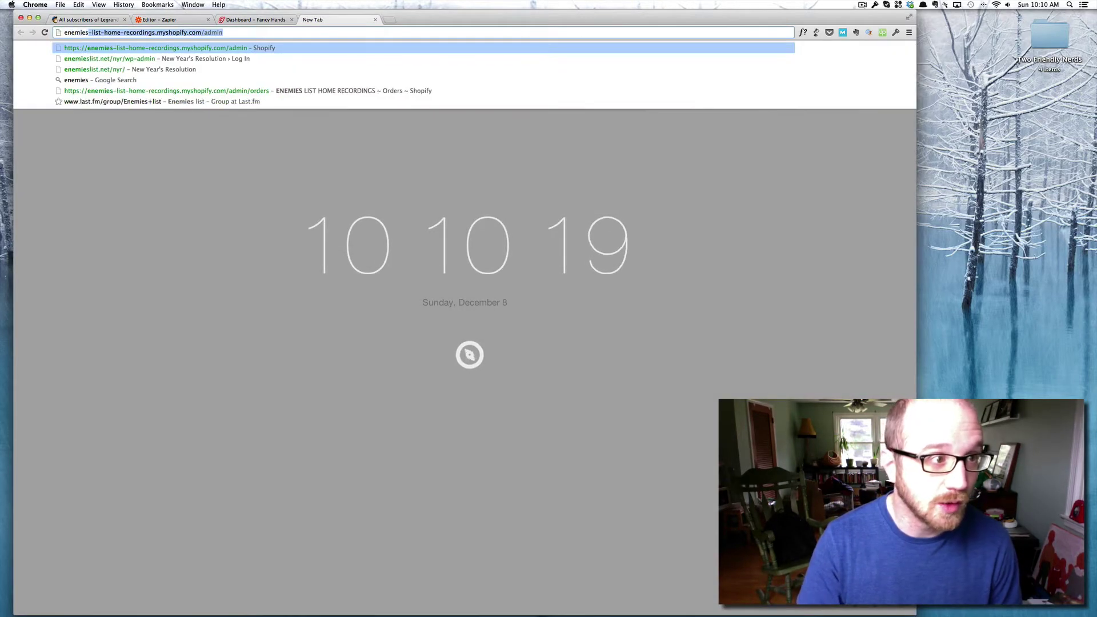
key("Down")
key("Down")
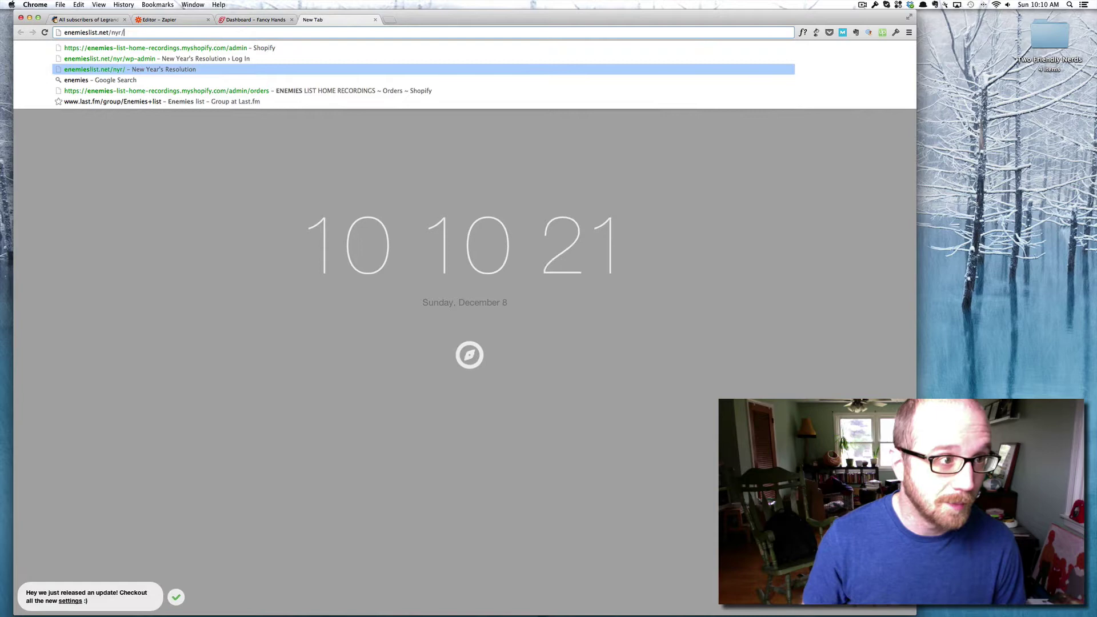
type("support")
key("Return")
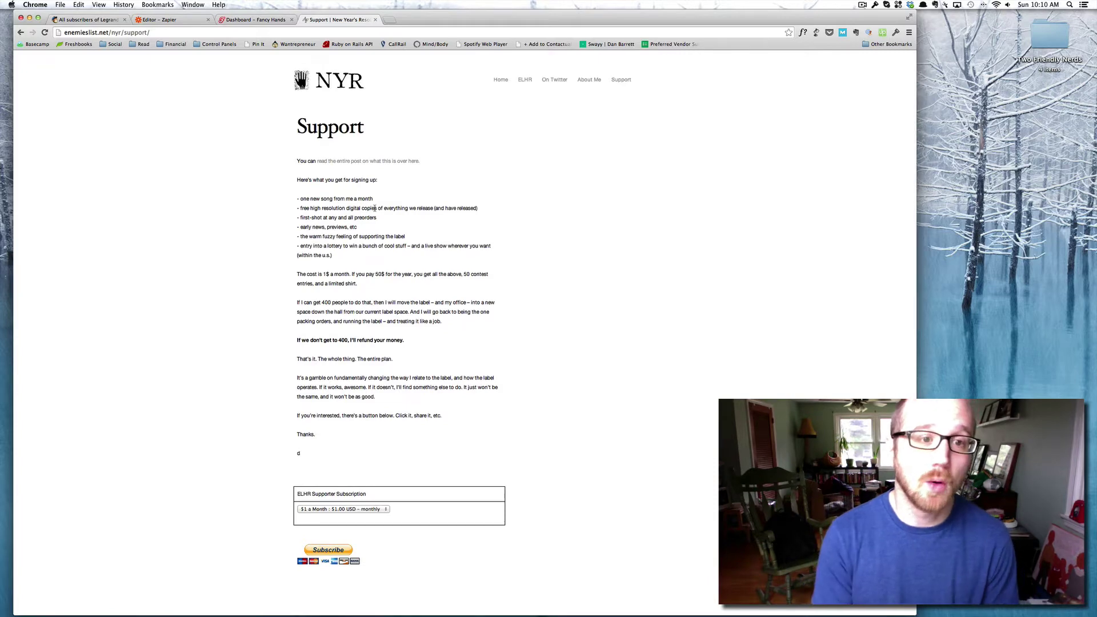
Review the ELHR Supporter Subscription prices ($1 or $2 monthly, $50 yearly), leaving $1 a Month selected
scroll(374, 208, "down", 5)
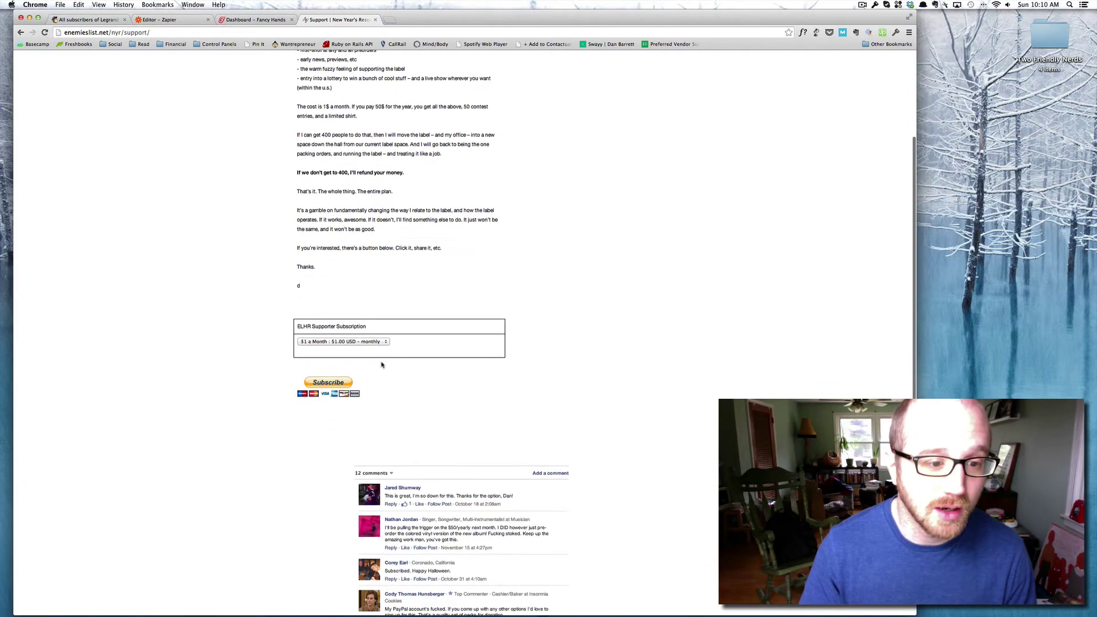
left_click(377, 342)
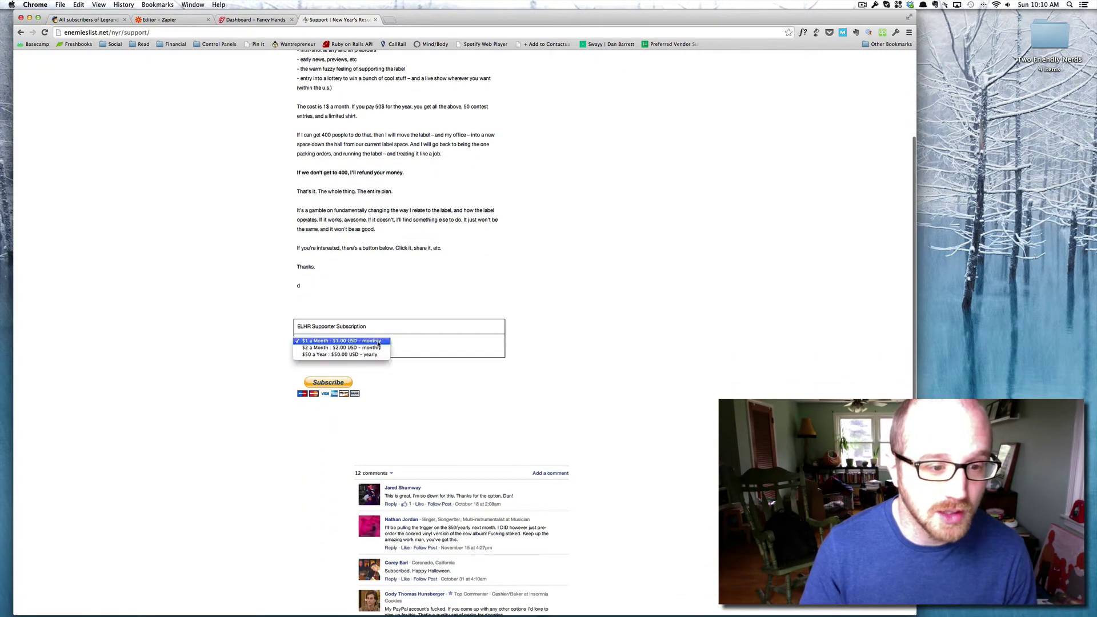
left_click(374, 312)
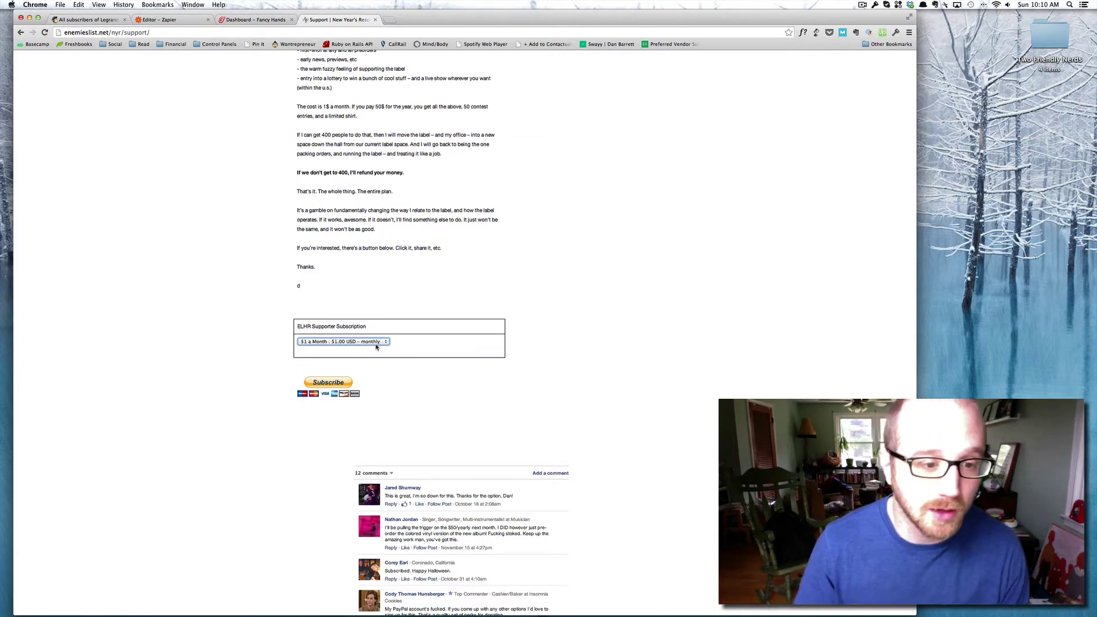
left_click(376, 345)
left_click(376, 324)
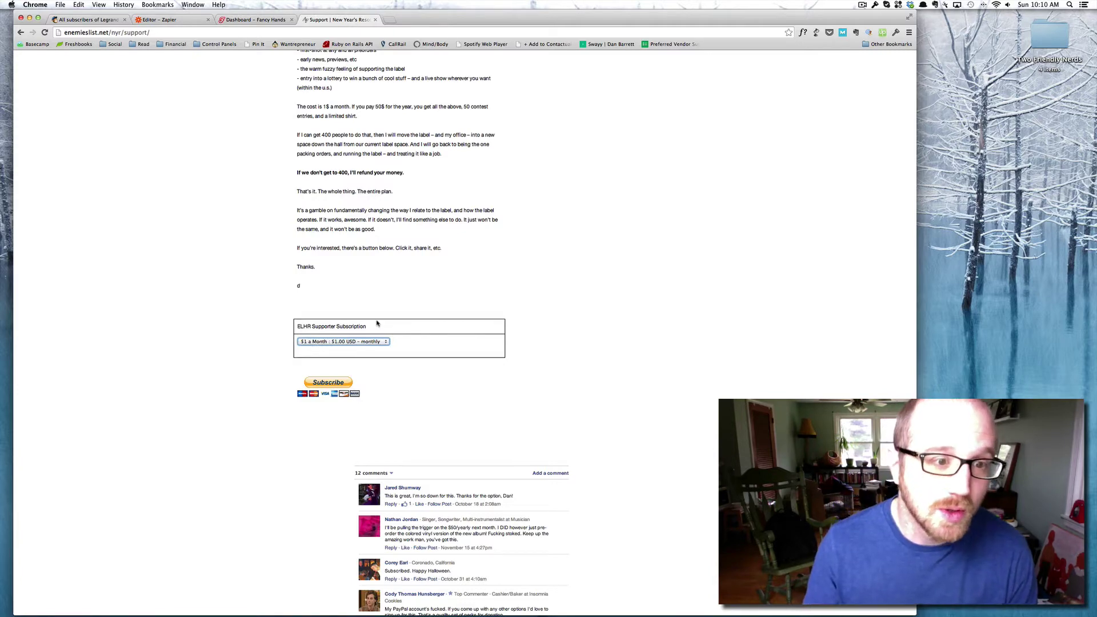
scroll(376, 320, "down", 3)
scroll(375, 318, "up", 8)
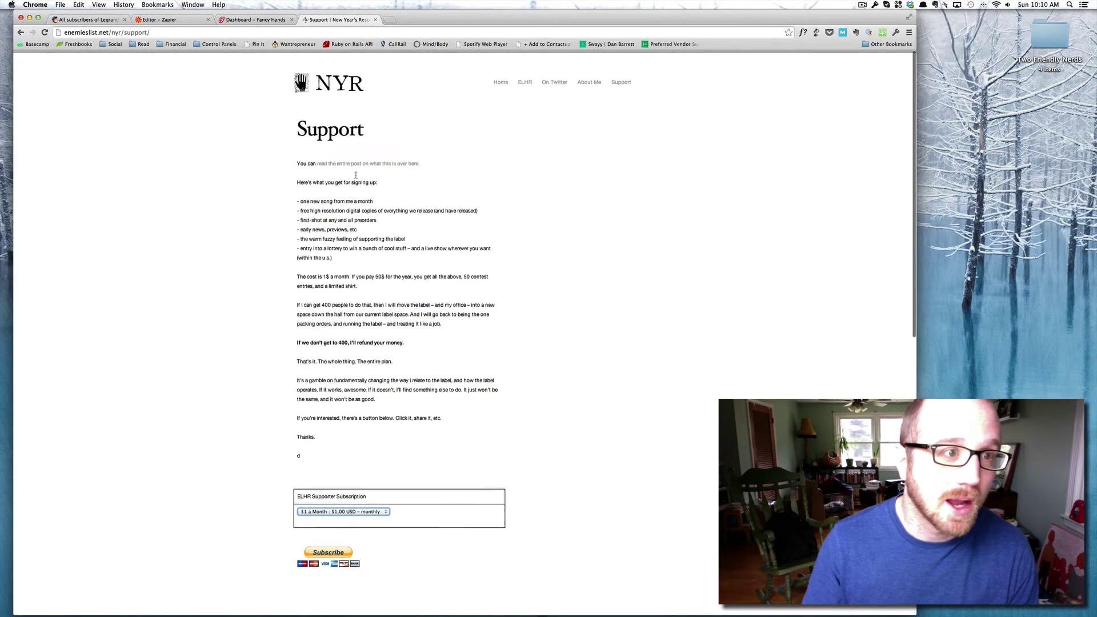
Open the ELHR Paypal Subscription to Legrand Email List zap from the Zapier dashboard, signing in
left_click(183, 17)
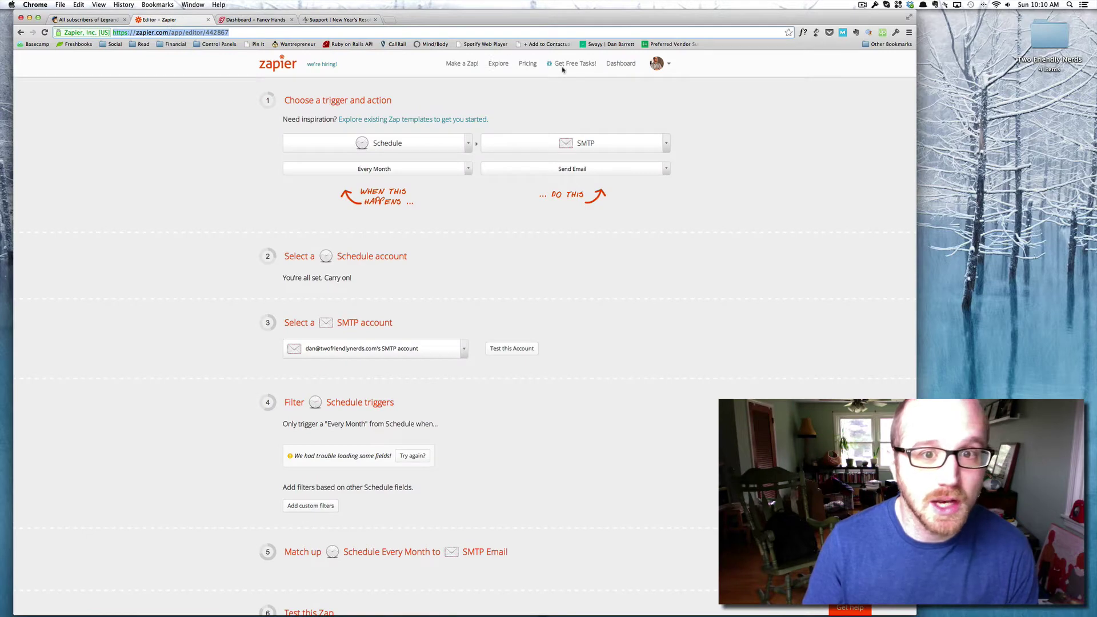
left_click(627, 64)
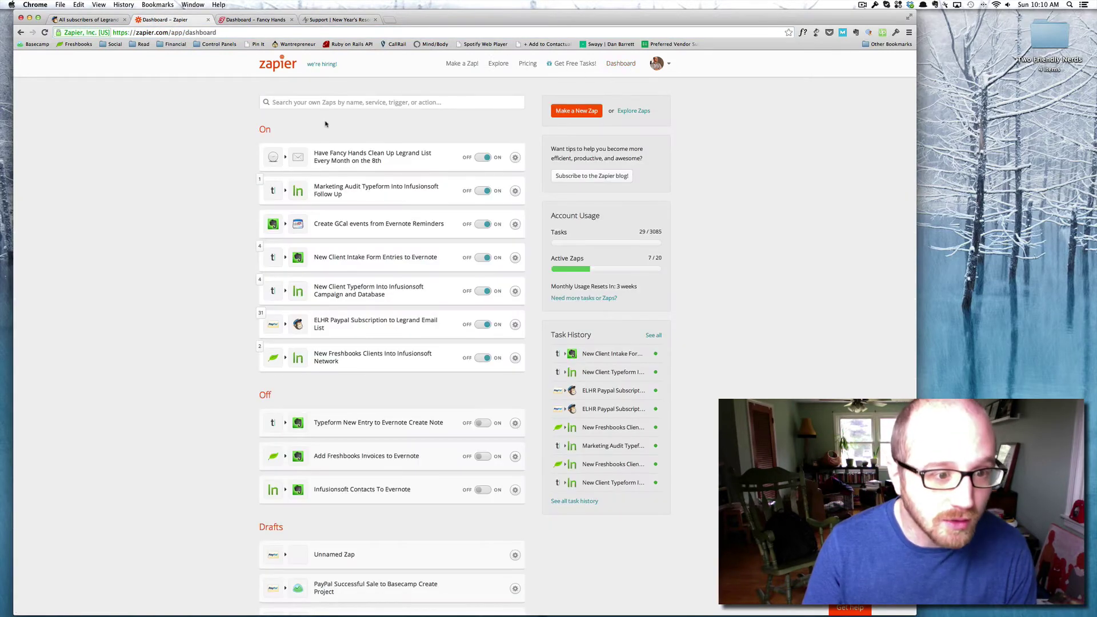
left_click(378, 327)
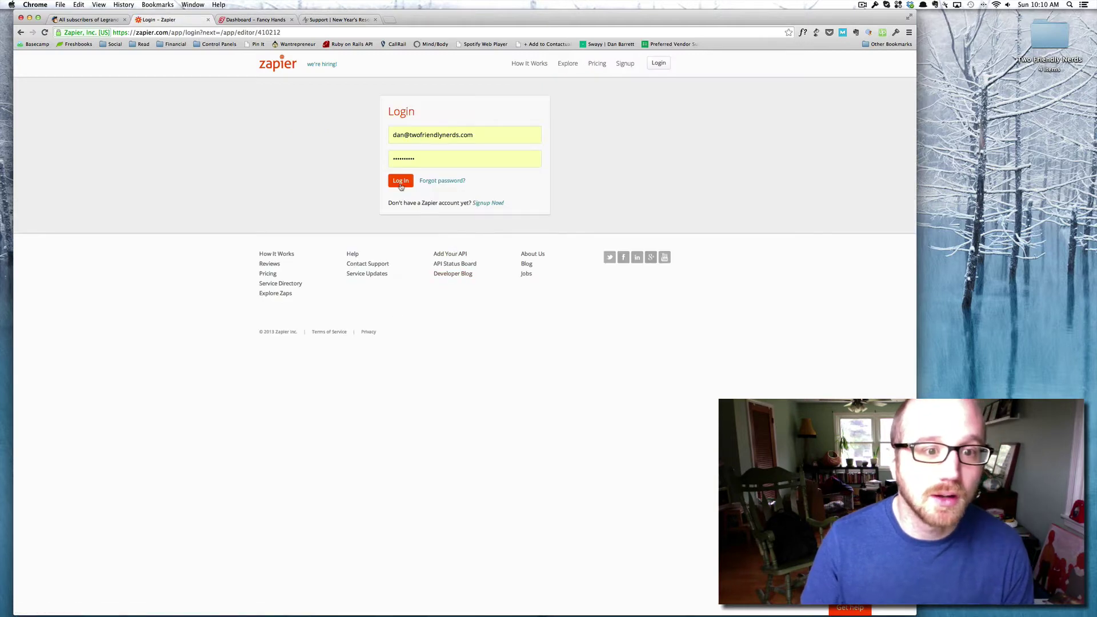
left_click(400, 181)
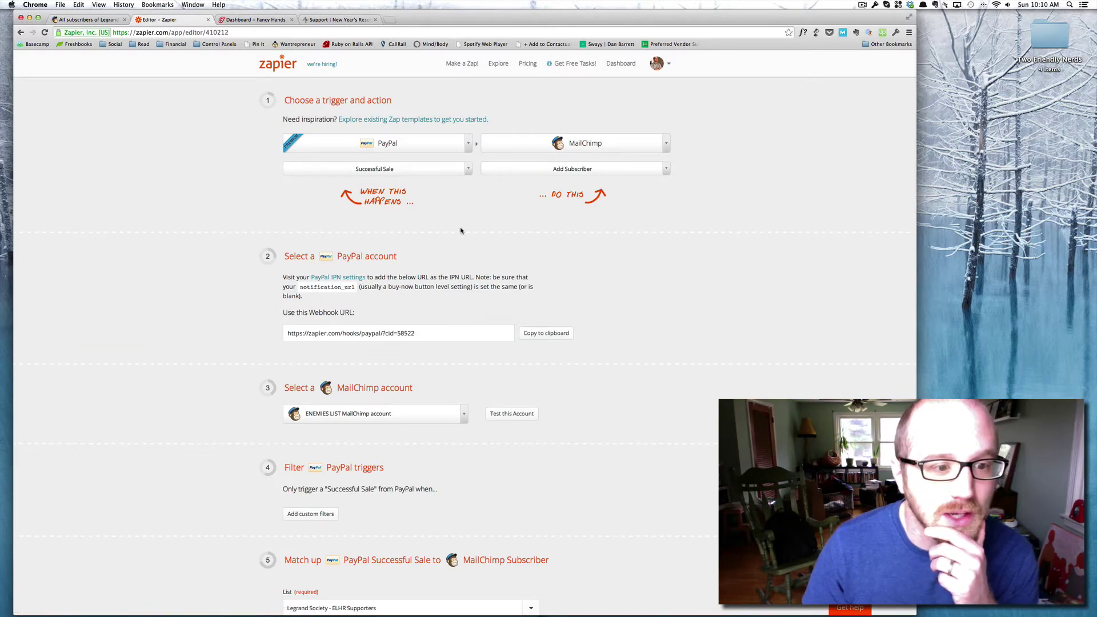
scroll(461, 231, "down", 2)
scroll(461, 231, "down", 4)
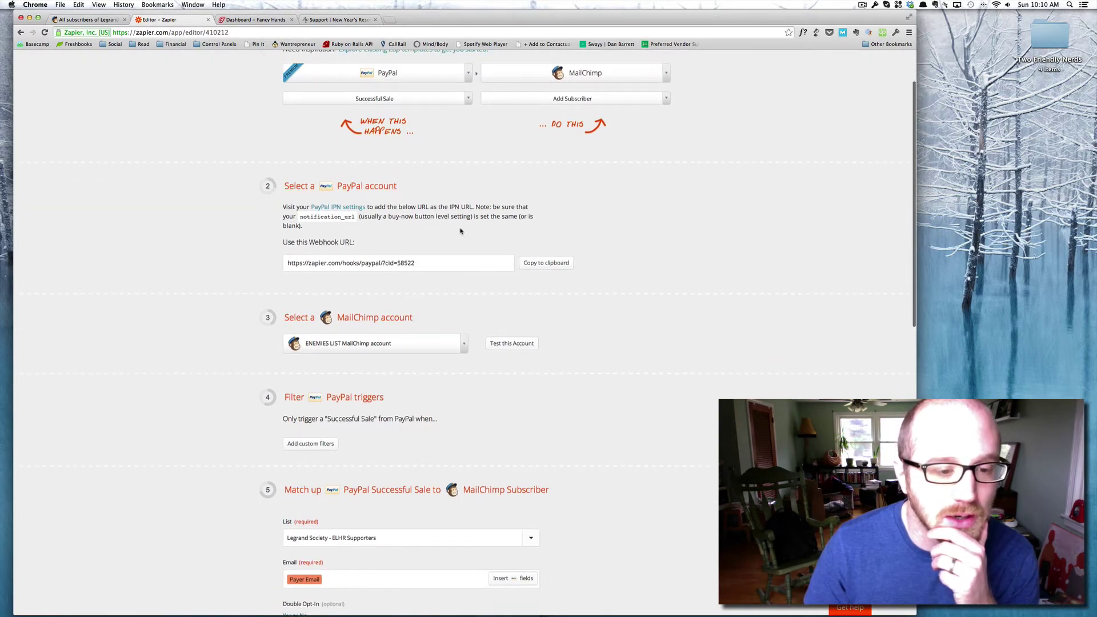
scroll(459, 229, "down", 5)
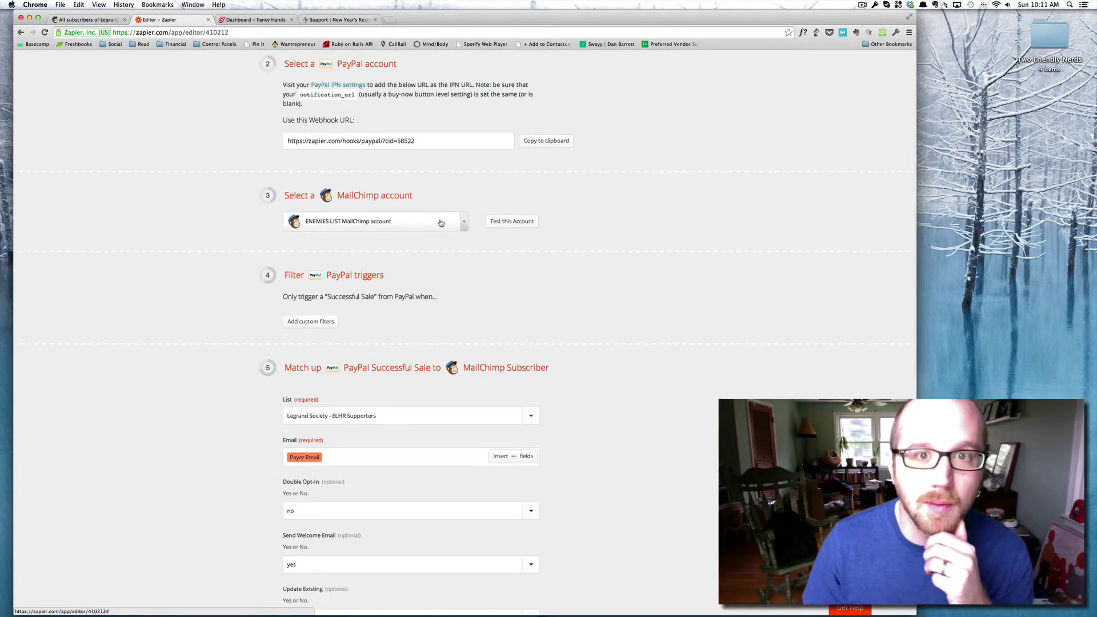
scroll(441, 224, "up", 3)
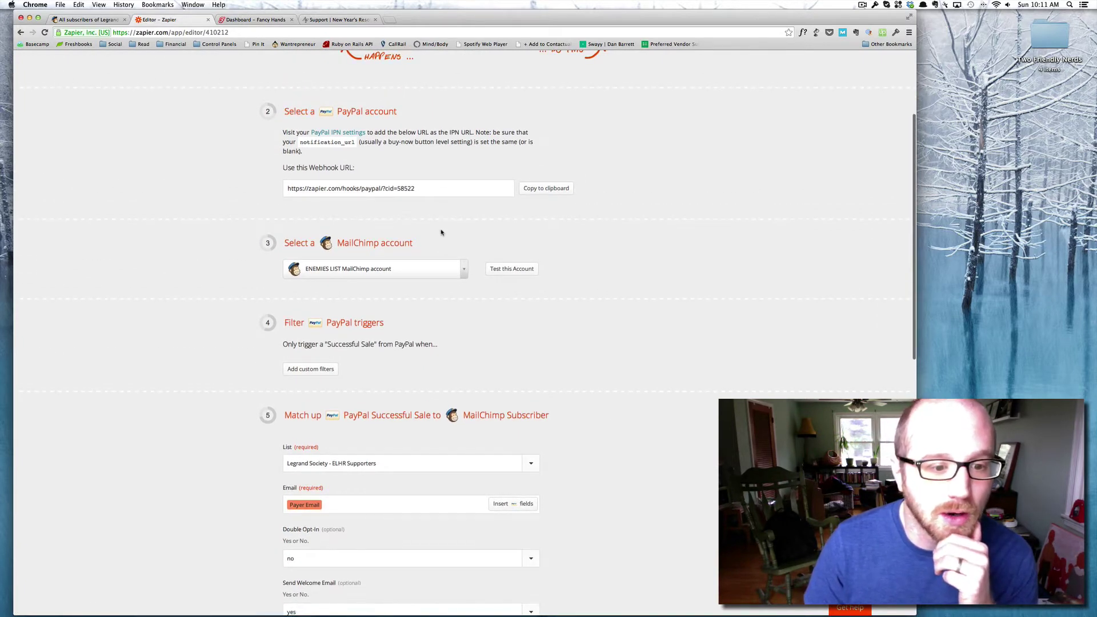
scroll(440, 227, "down", 10)
scroll(437, 226, "down", 20)
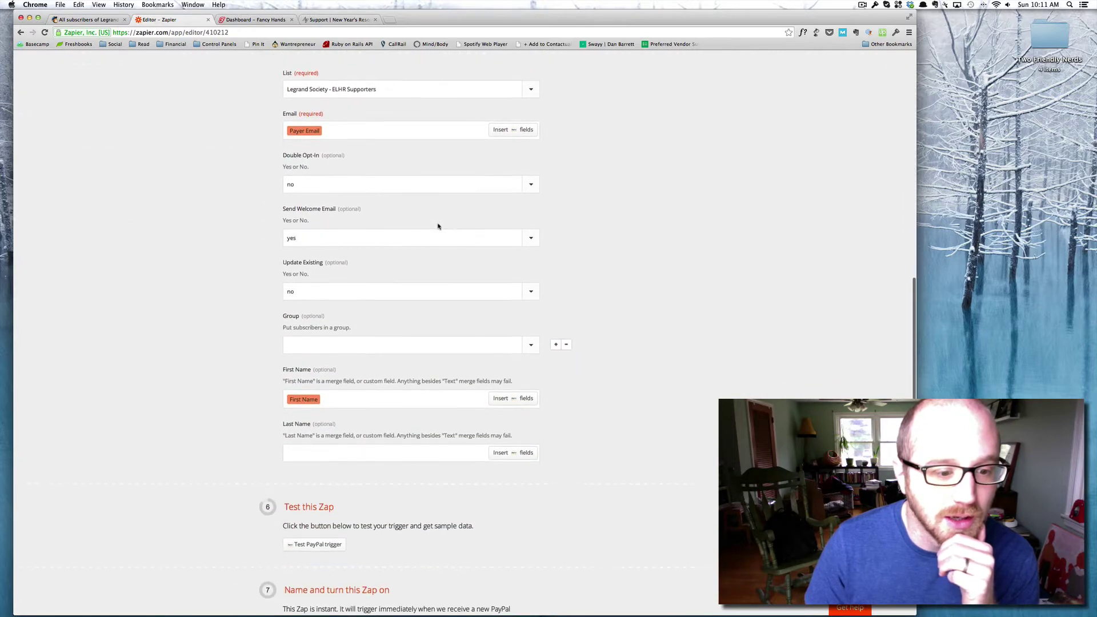
scroll(440, 224, "up", 20)
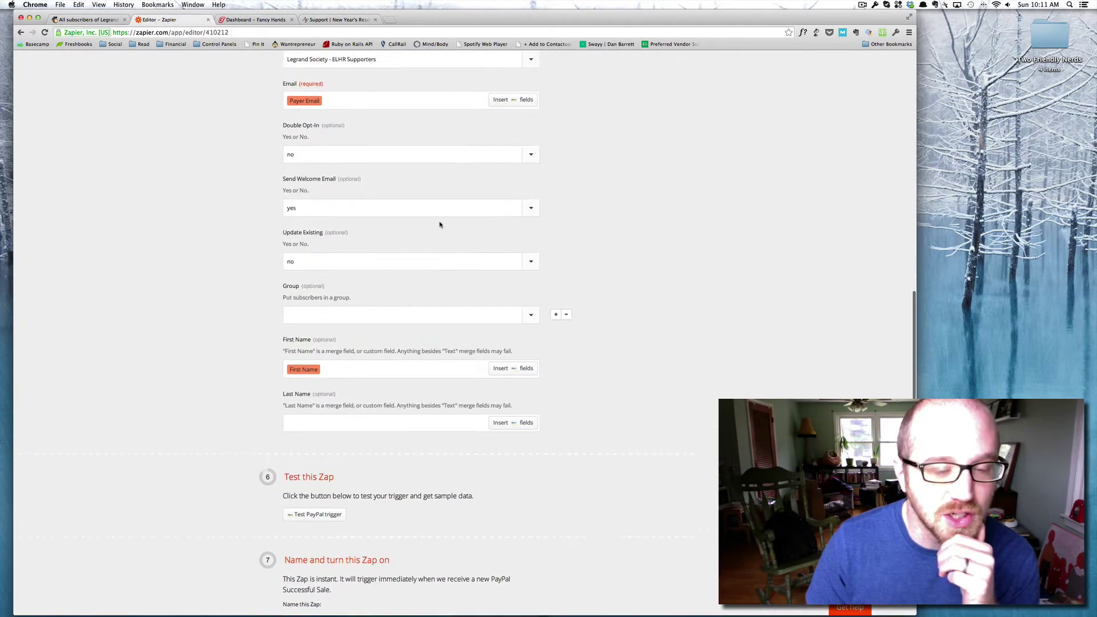
scroll(439, 225, "up", 1)
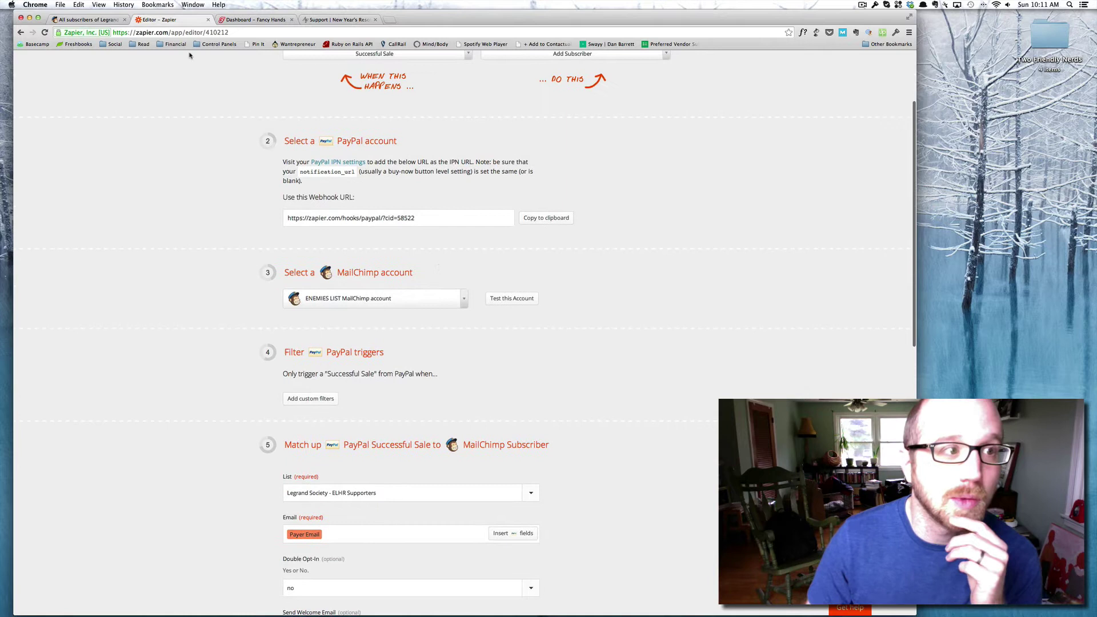
scroll(190, 63, "down", 1)
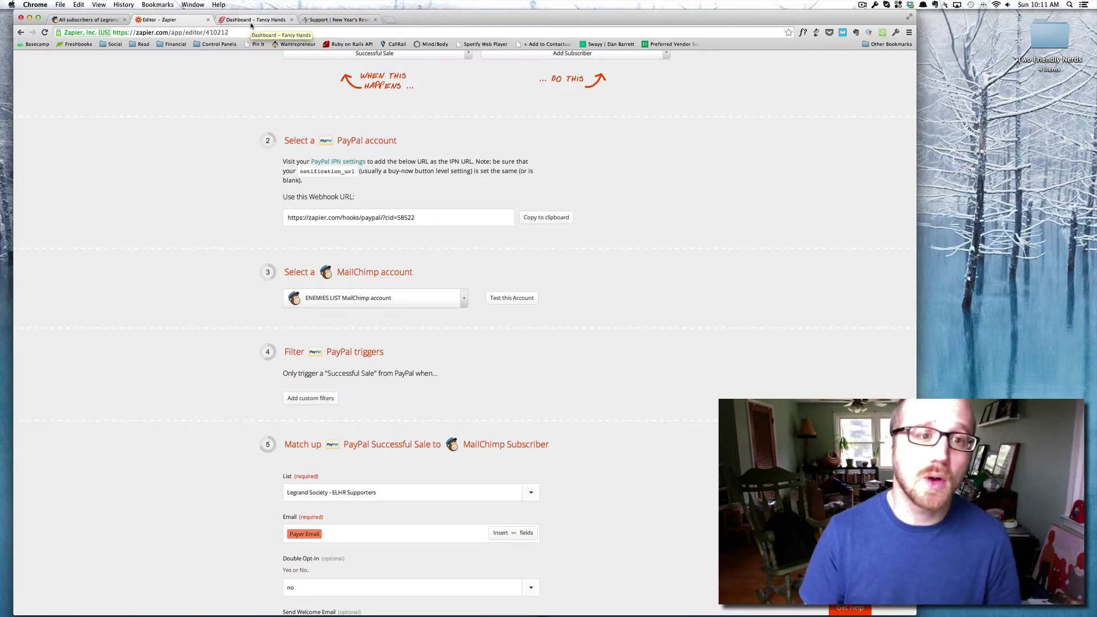
scroll(254, 70, "up", 4)
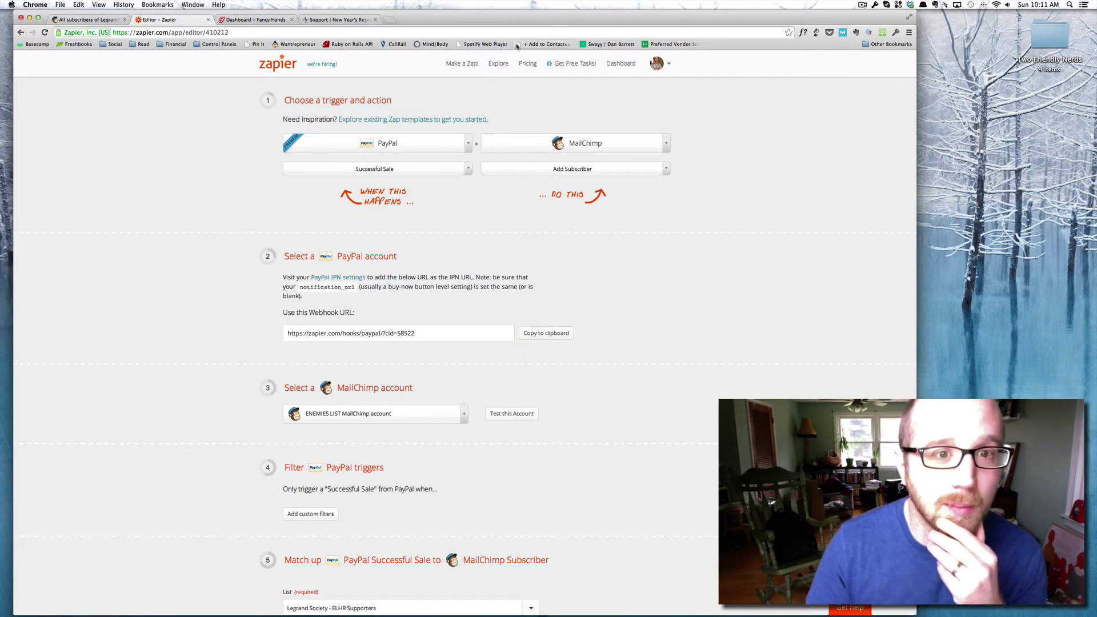
Open the 'Have Fancy Hands Clean Up Legrand List Every Month on the 8th' zap from the zap list
left_click(619, 67)
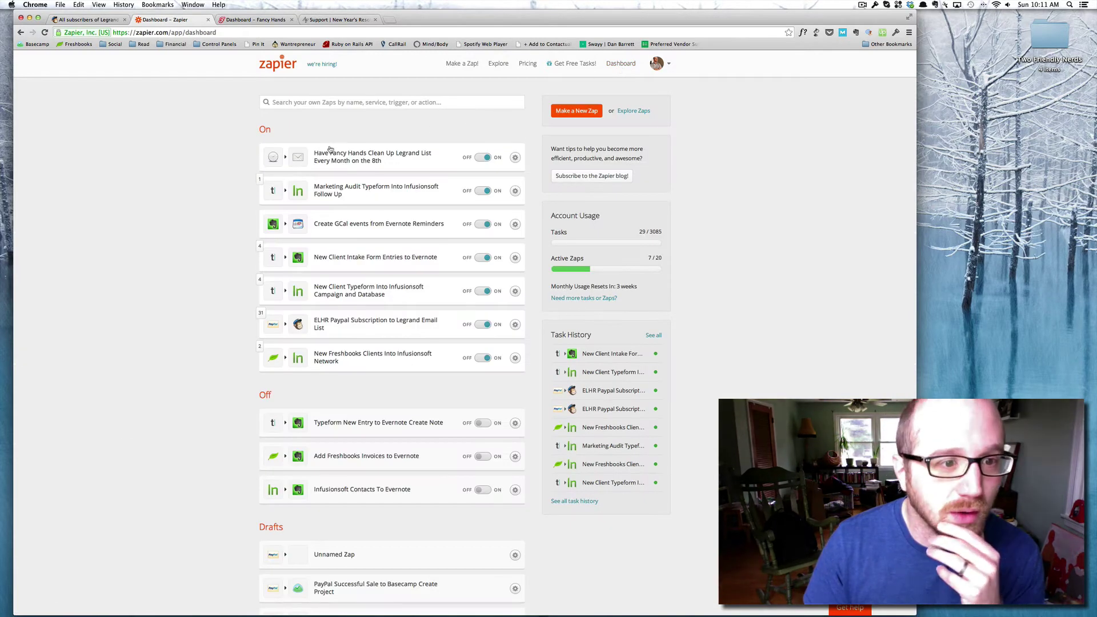
left_click(331, 155)
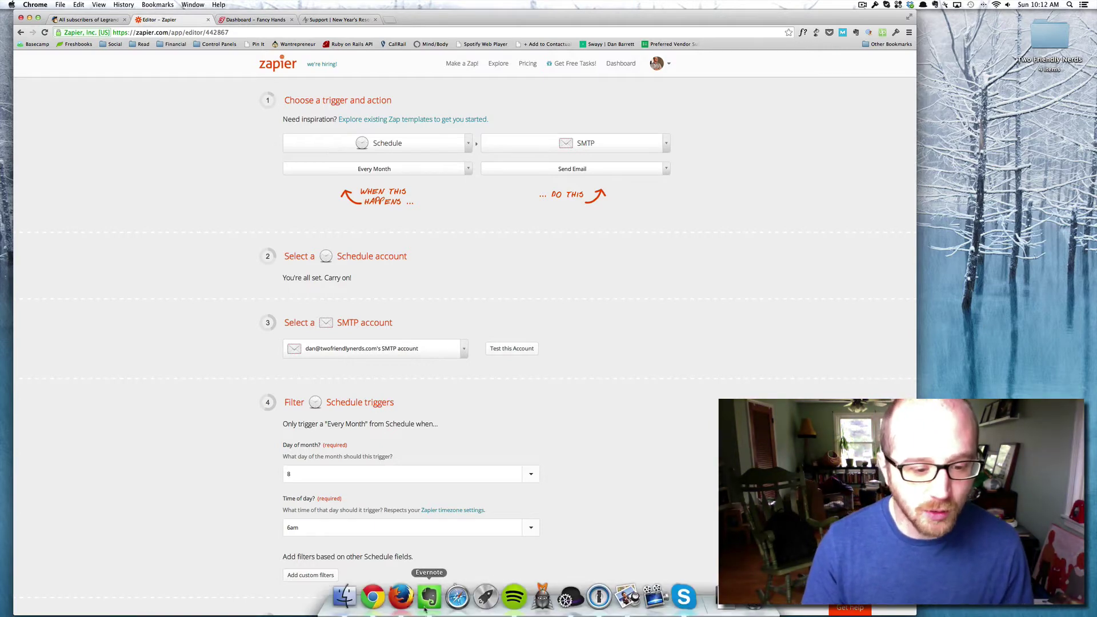
Close Evernote's main window, move the Fancy Hands note aside, and highlight its 'Go to my gmail account' step
left_click(429, 597)
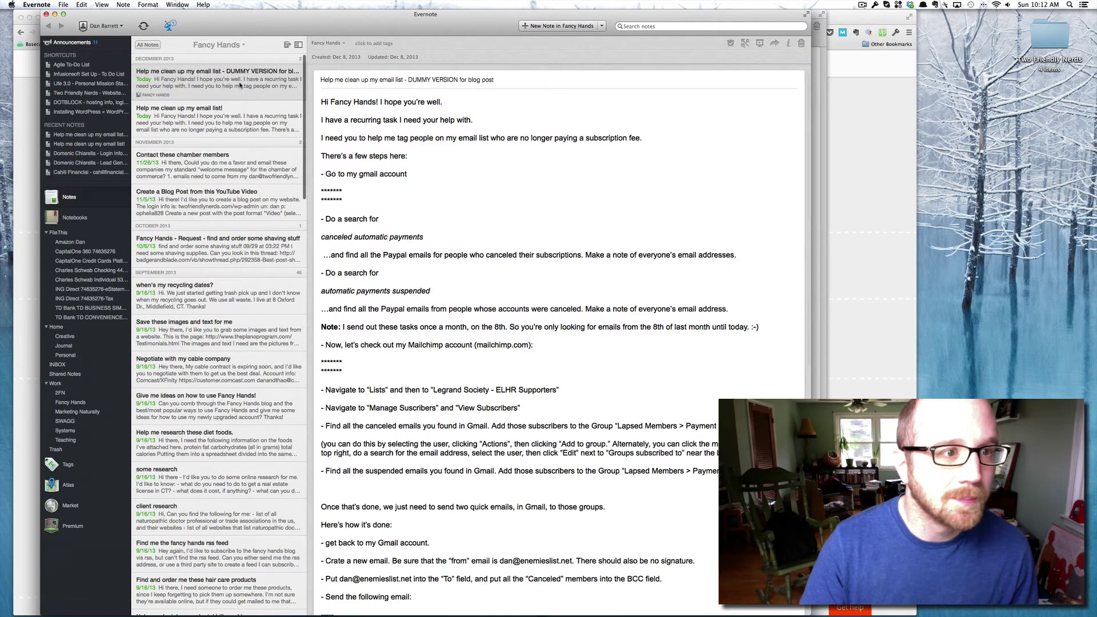
left_click(44, 16)
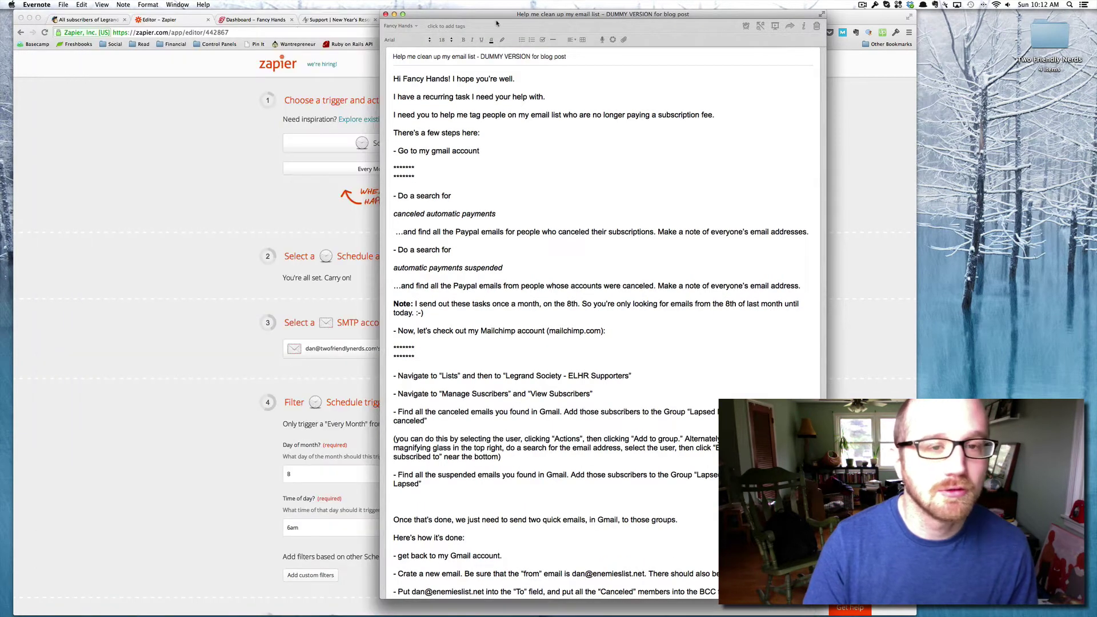
left_click_drag(509, 13, 682, 2)
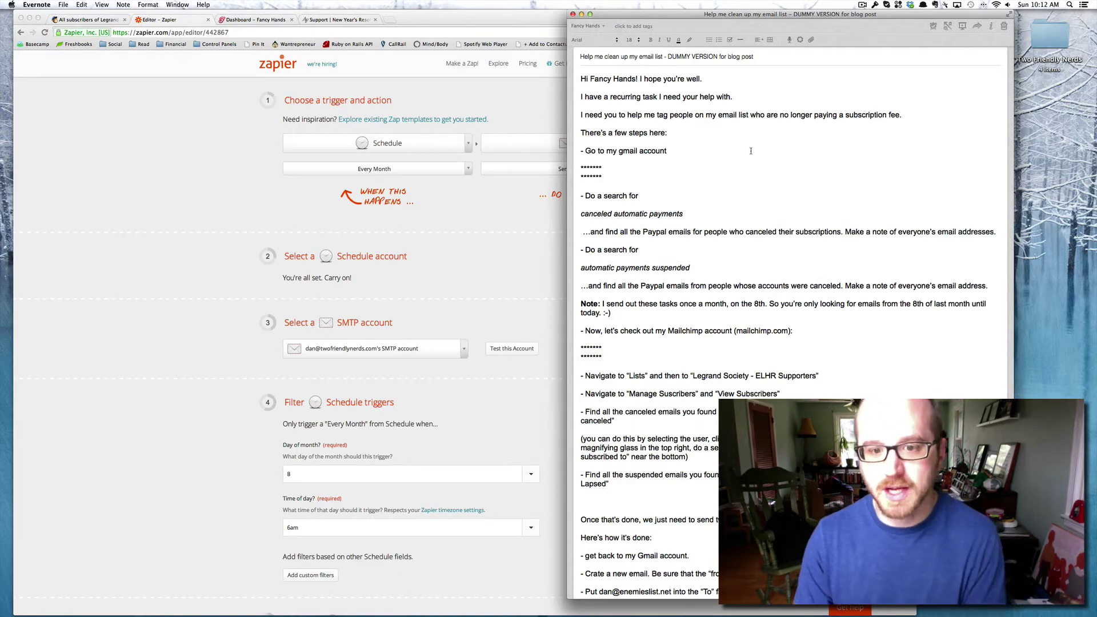
triple_click(642, 151)
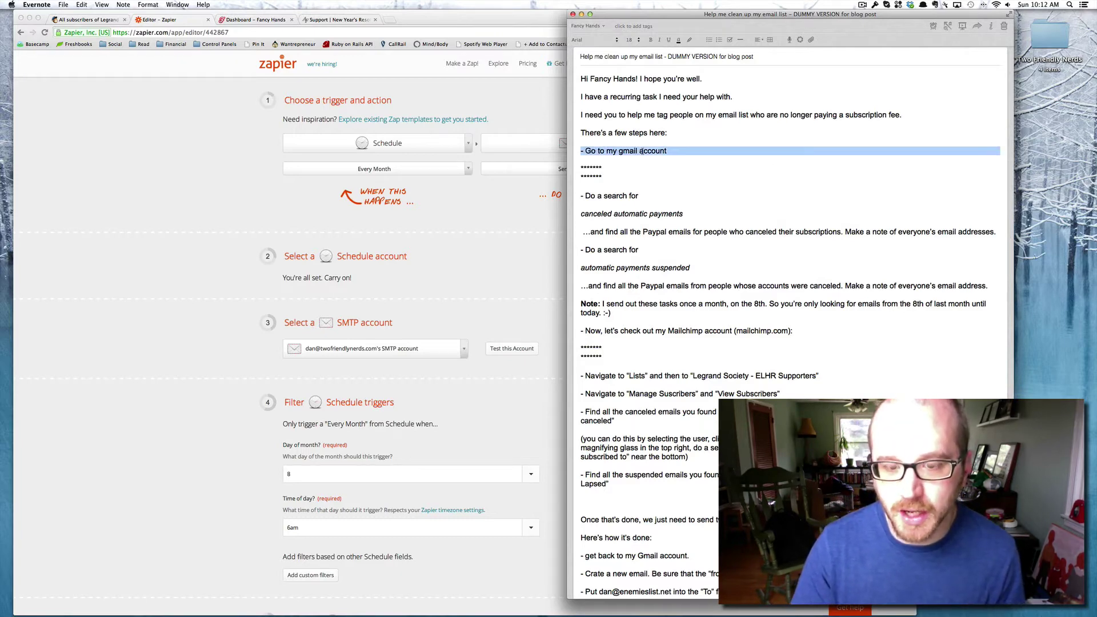
left_click(664, 165)
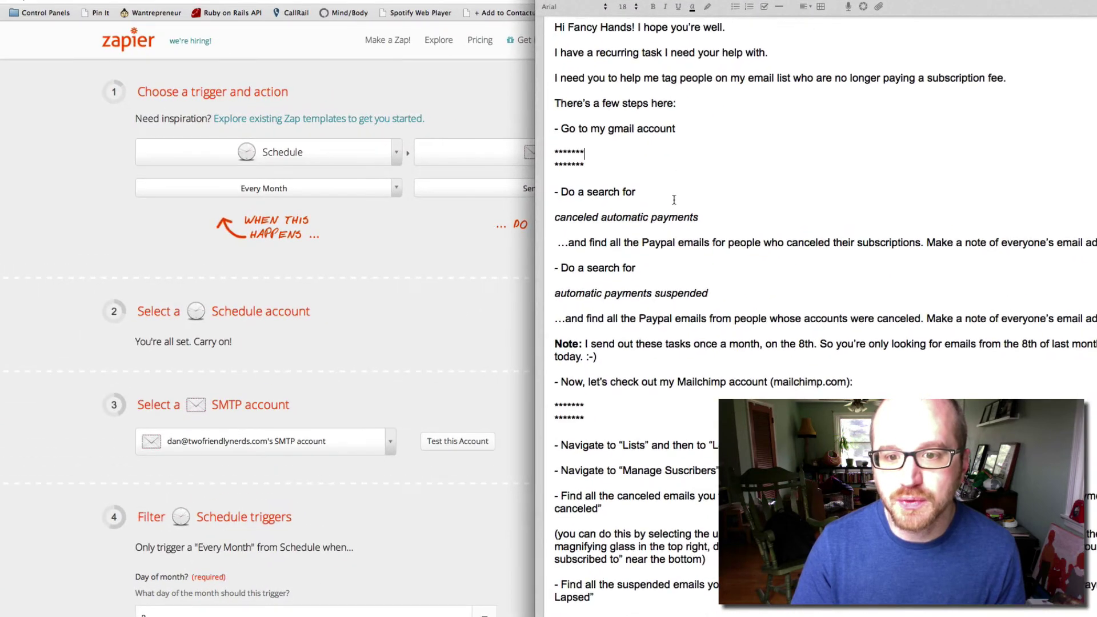
Highlight the 'canceled automatic payments' and 'automatic payments suspended' search phrases in the note
scroll(664, 179, "down", 2)
triple_click(673, 201)
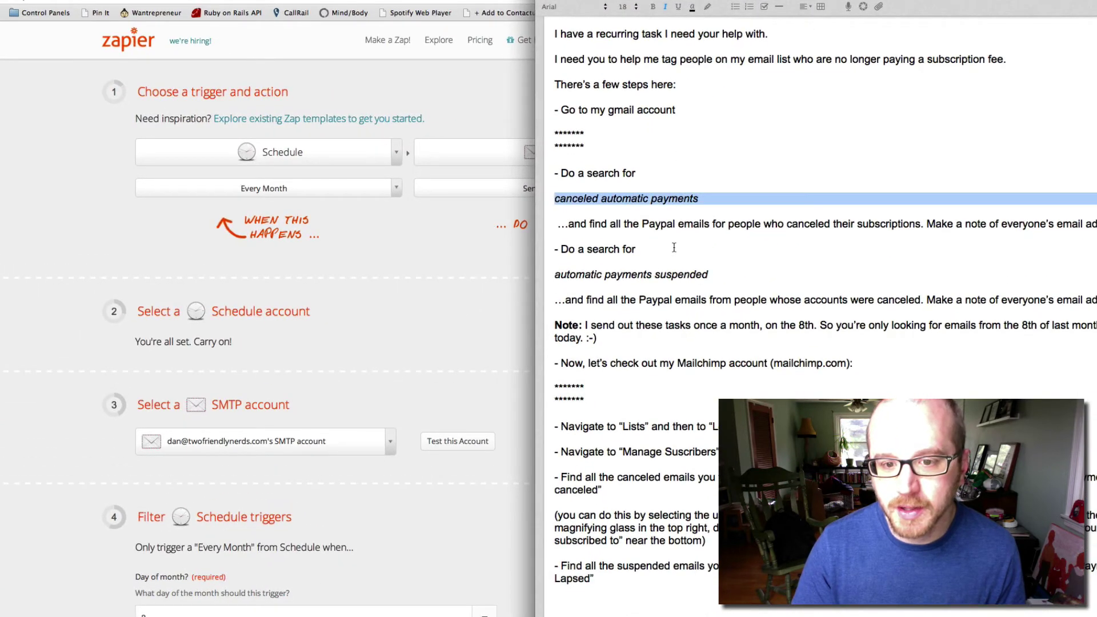
triple_click(666, 277)
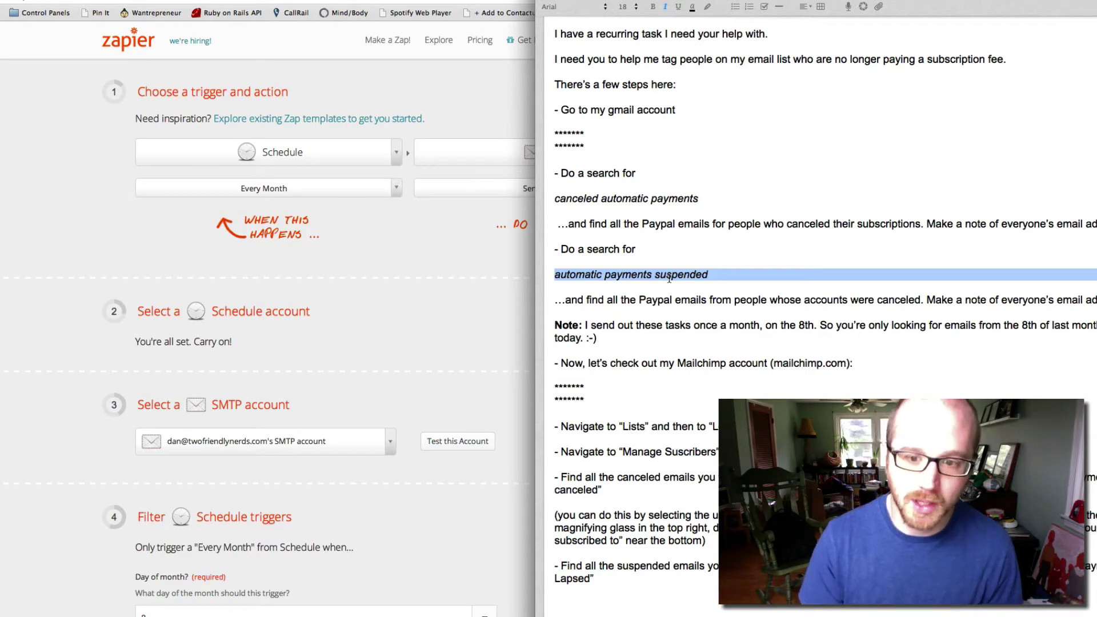
right_click(663, 312)
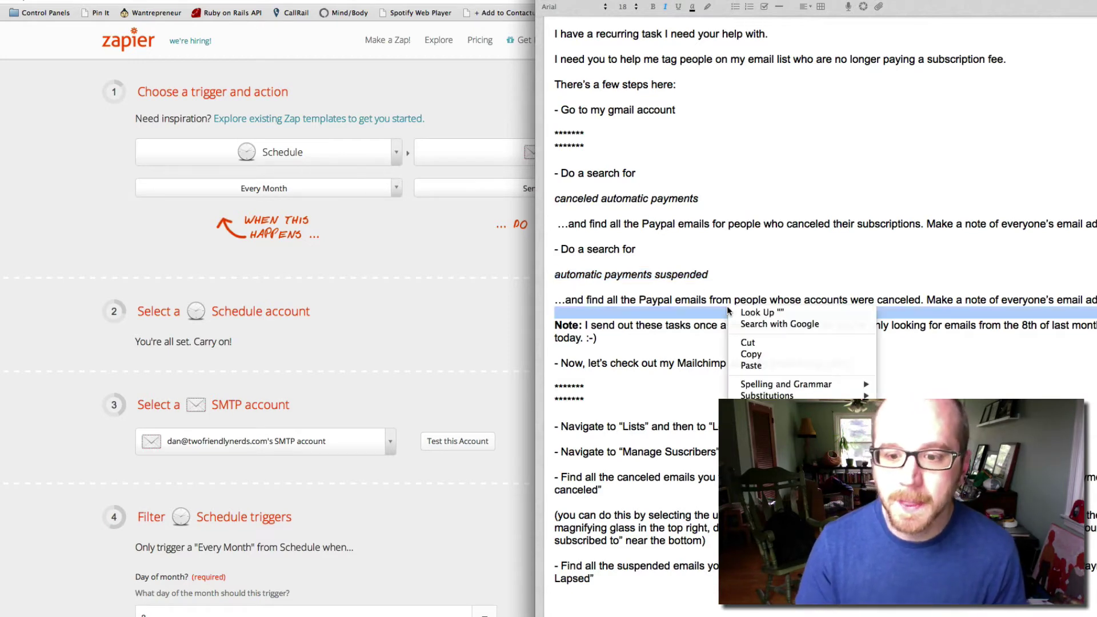
left_click(658, 339)
Re-highlight both search phrases further down the note, then bring the Zapier zap editor forward
scroll(668, 297, "down", 5)
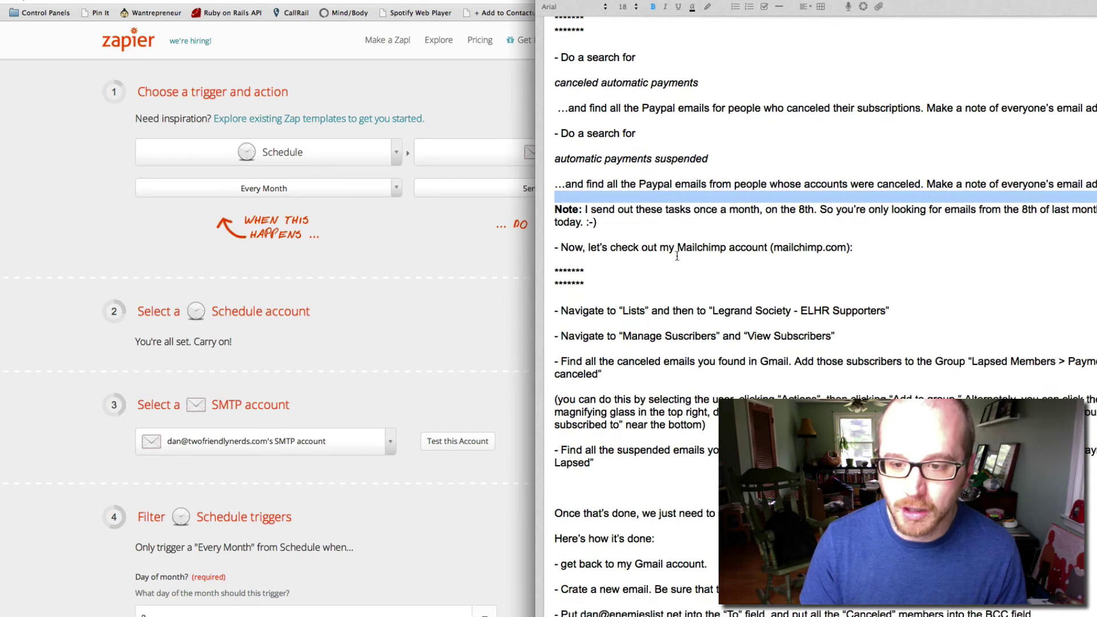
scroll(671, 254, "down", 2)
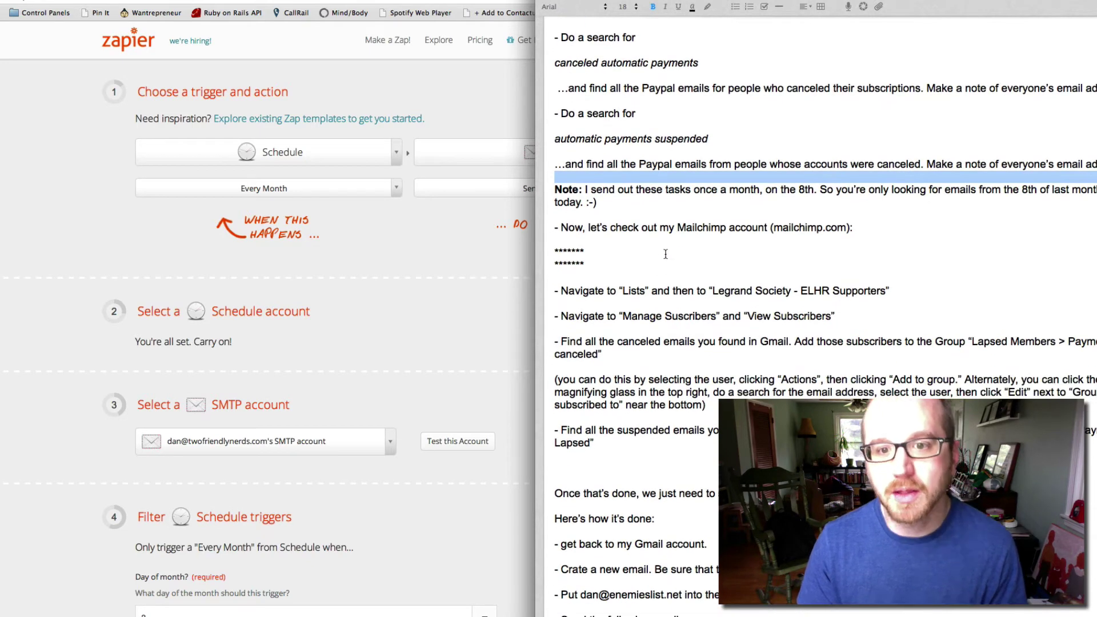
triple_click(618, 63)
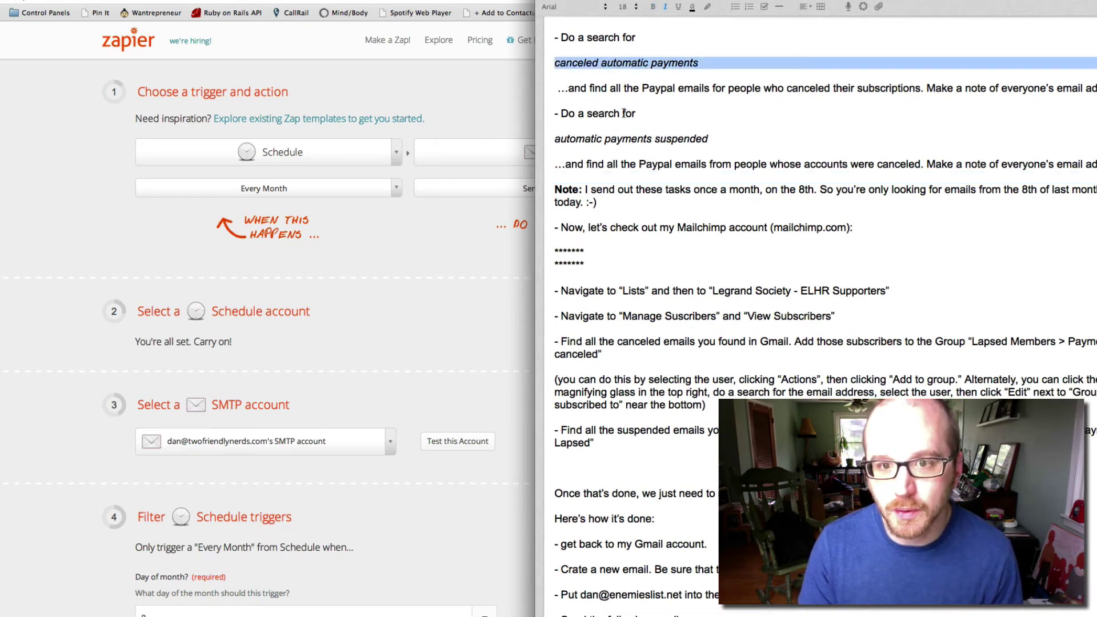
triple_click(622, 138)
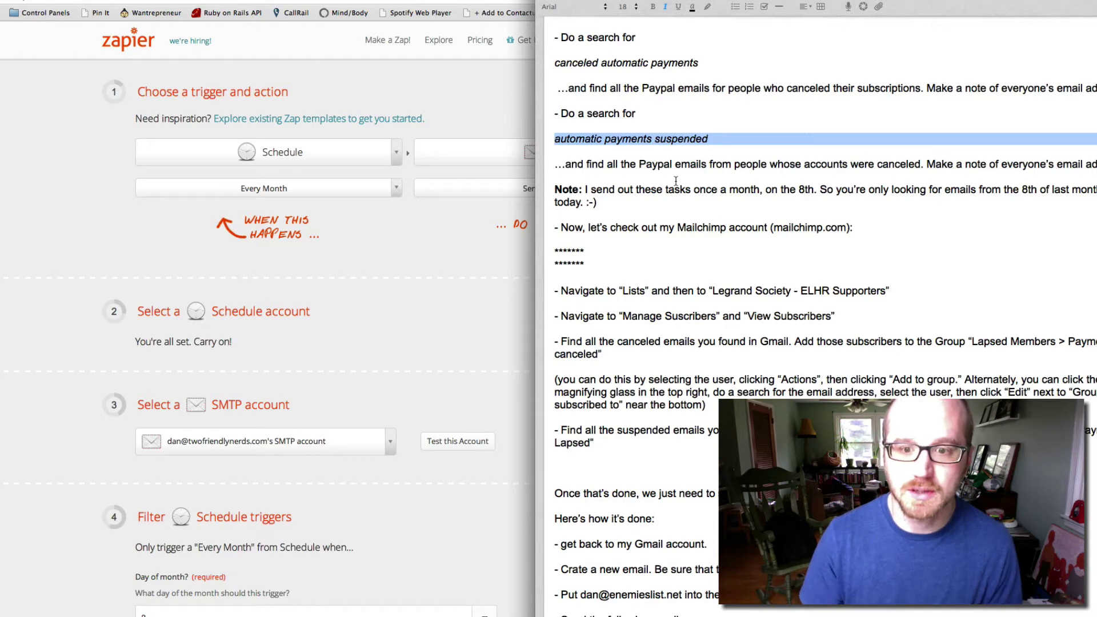
left_click(494, 113)
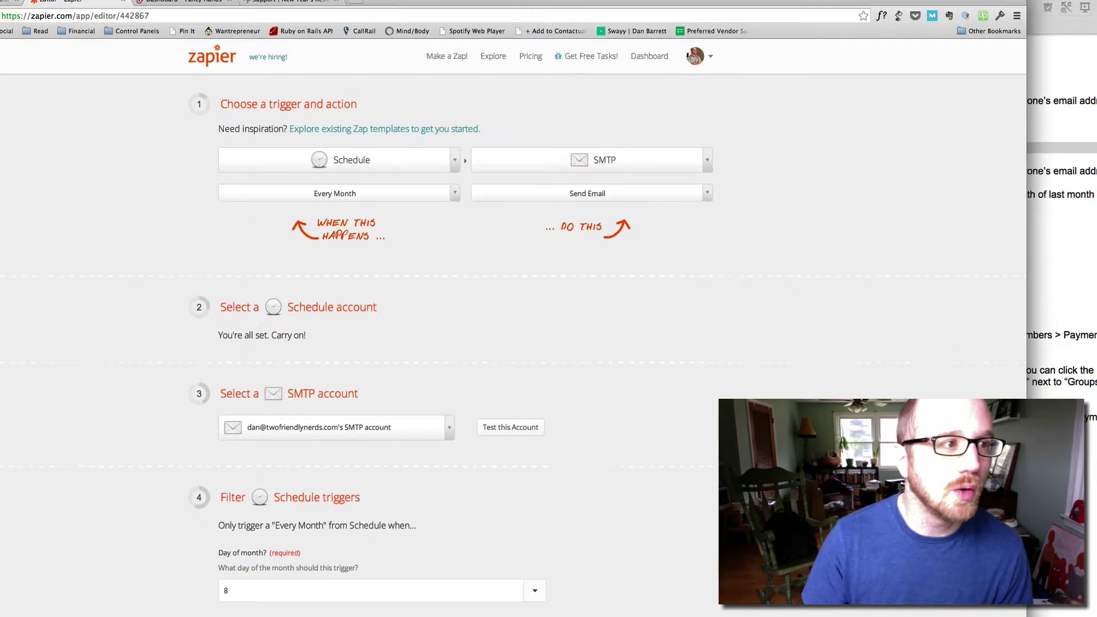
Tick the first subscriber, preview Actions > Add to Group > Lapsed Members, then cancel and untick
left_click(98, 23)
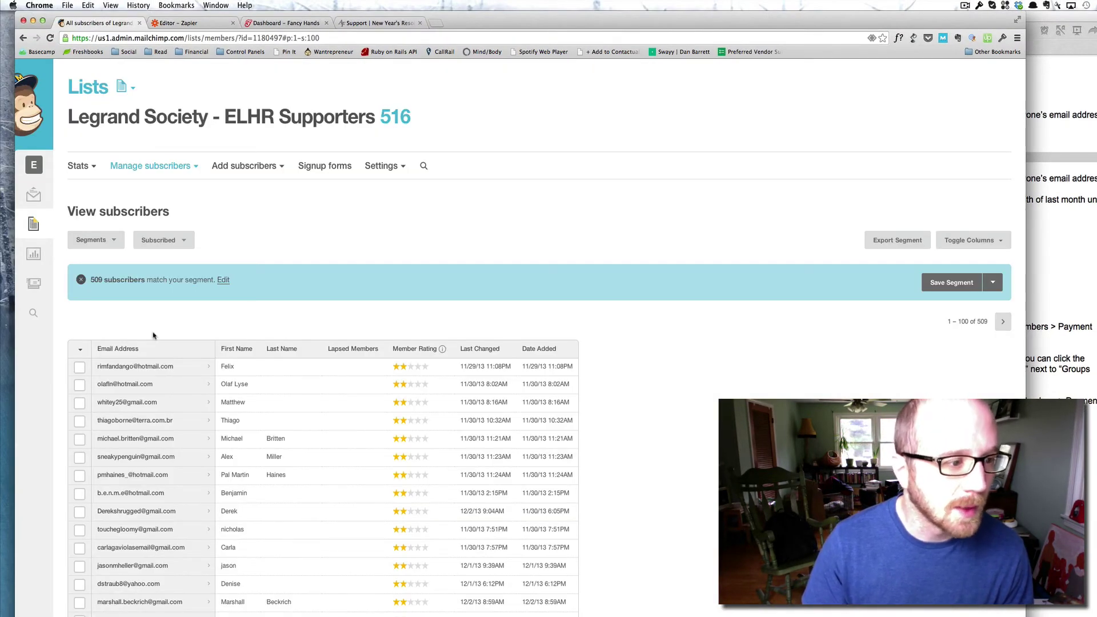
left_click(80, 368)
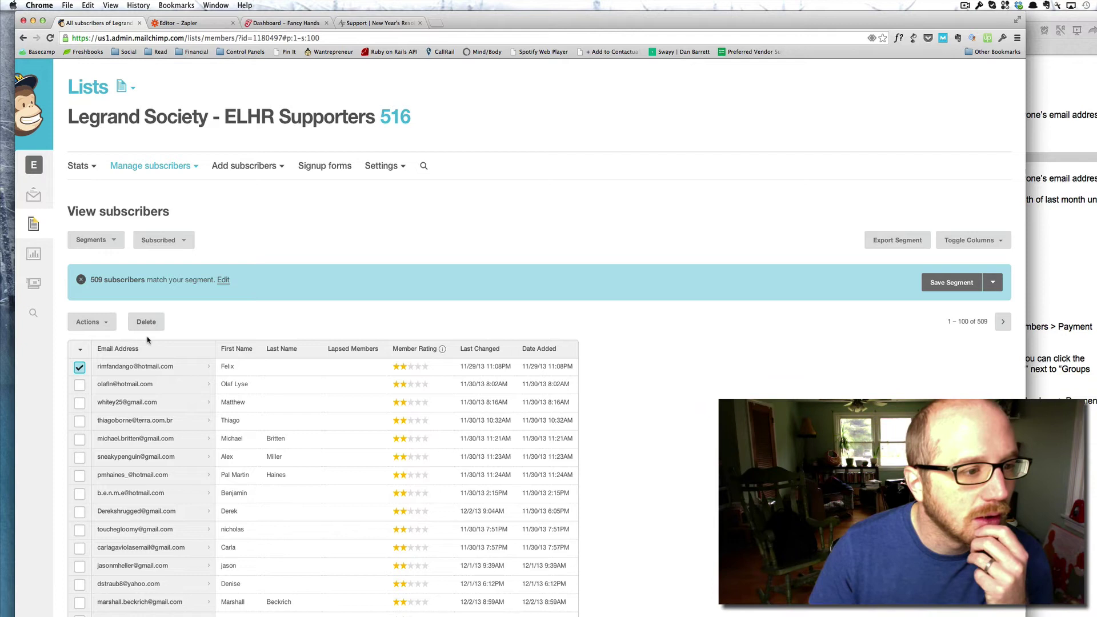
scroll(138, 341, "down", 1)
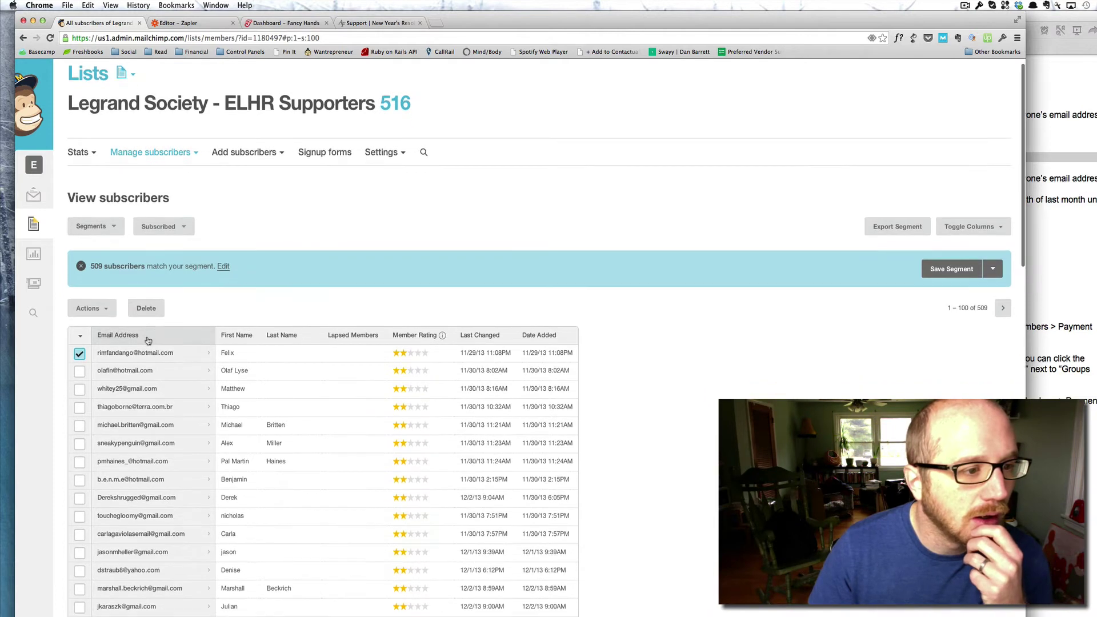
left_click(91, 309)
mouse_move(124, 323)
mouse_move(231, 320)
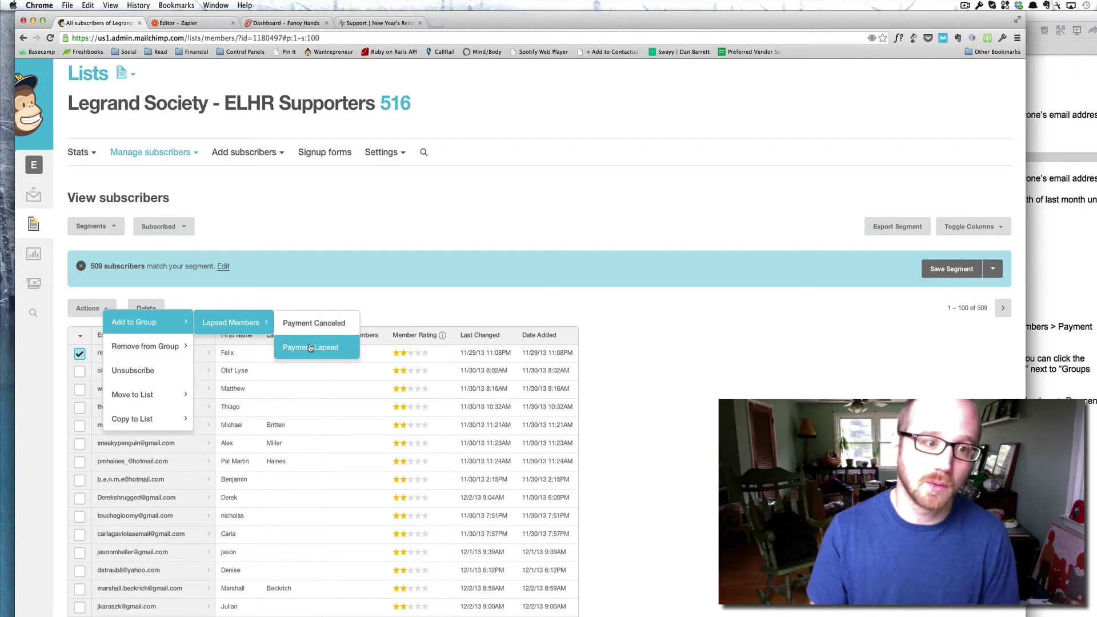
left_click(337, 288)
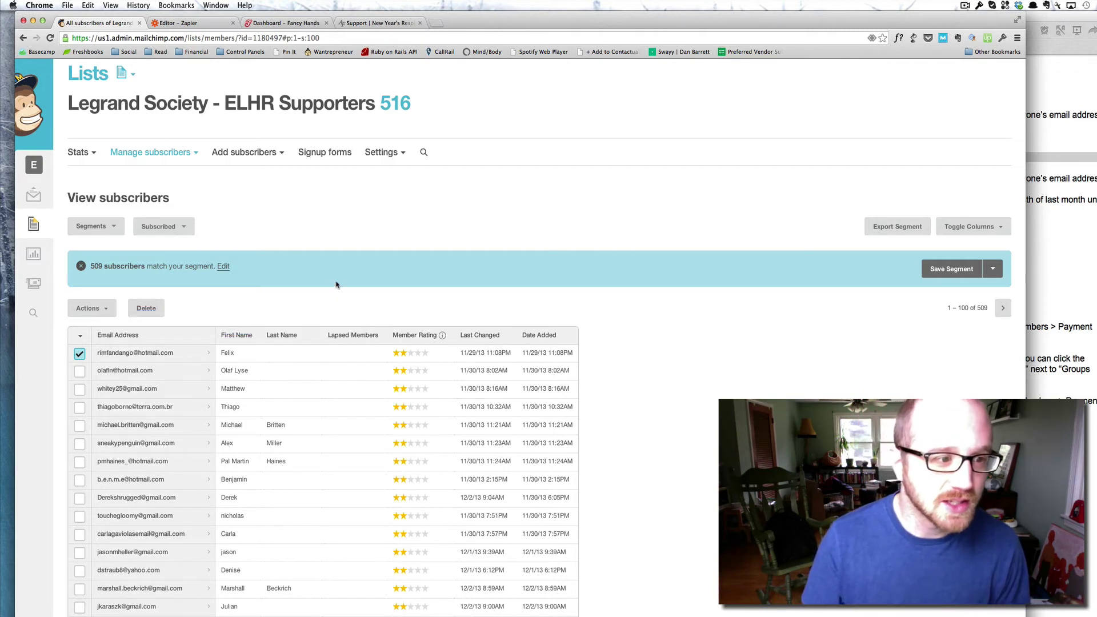
left_click(80, 354)
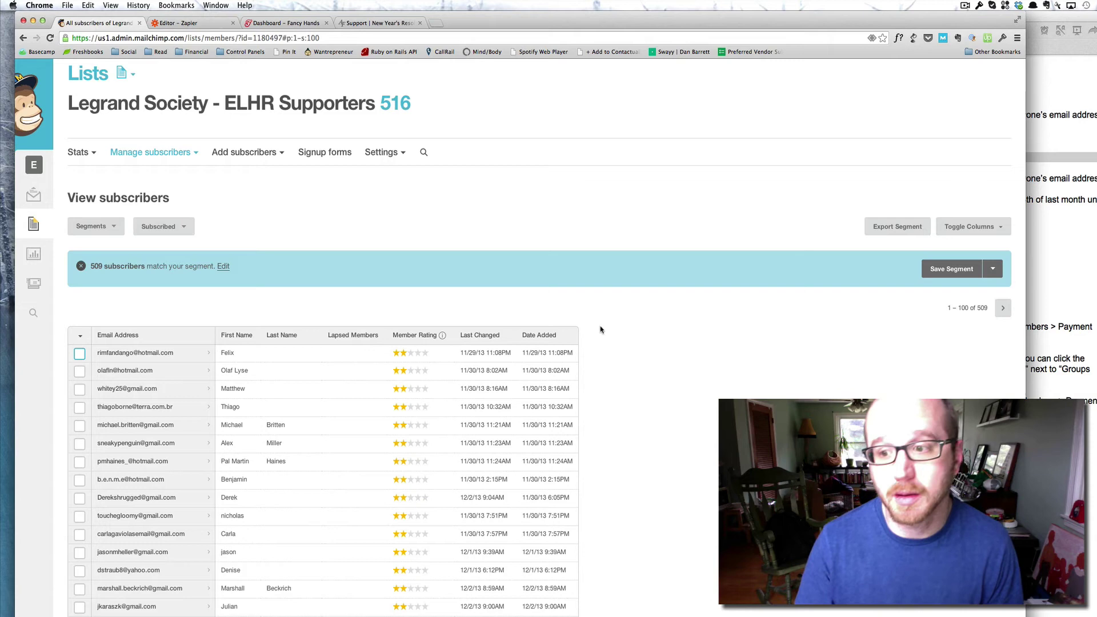
left_click(1037, 382)
scroll(861, 370, "down", 5)
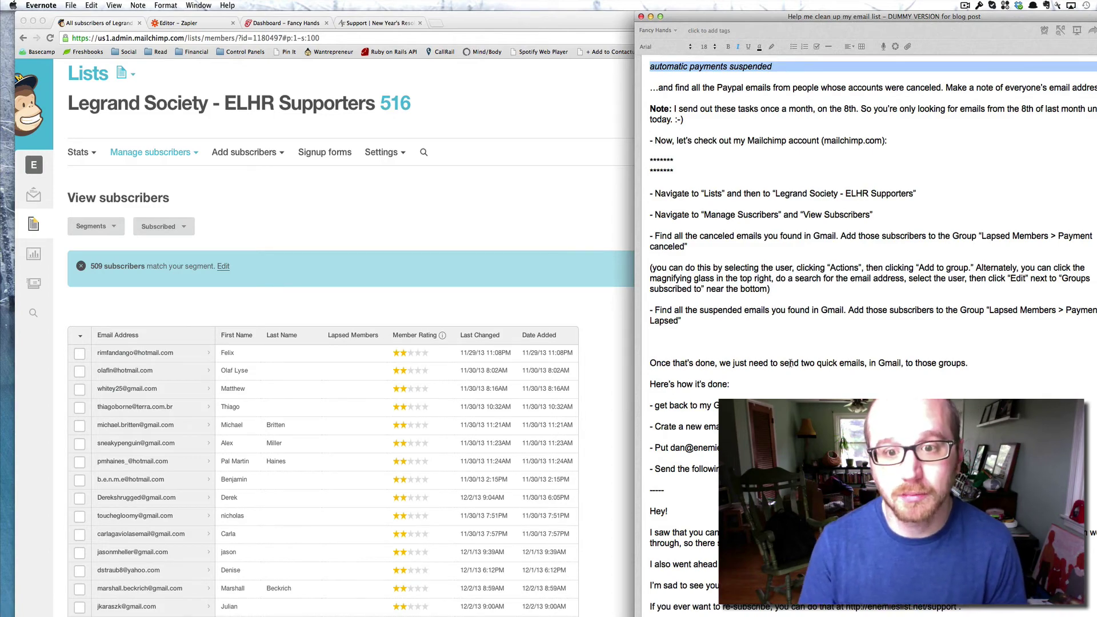
Select the note's cancellation email from 'Hey!' to the signature, then clear the selection and keep reading
scroll(790, 363, "down", 4)
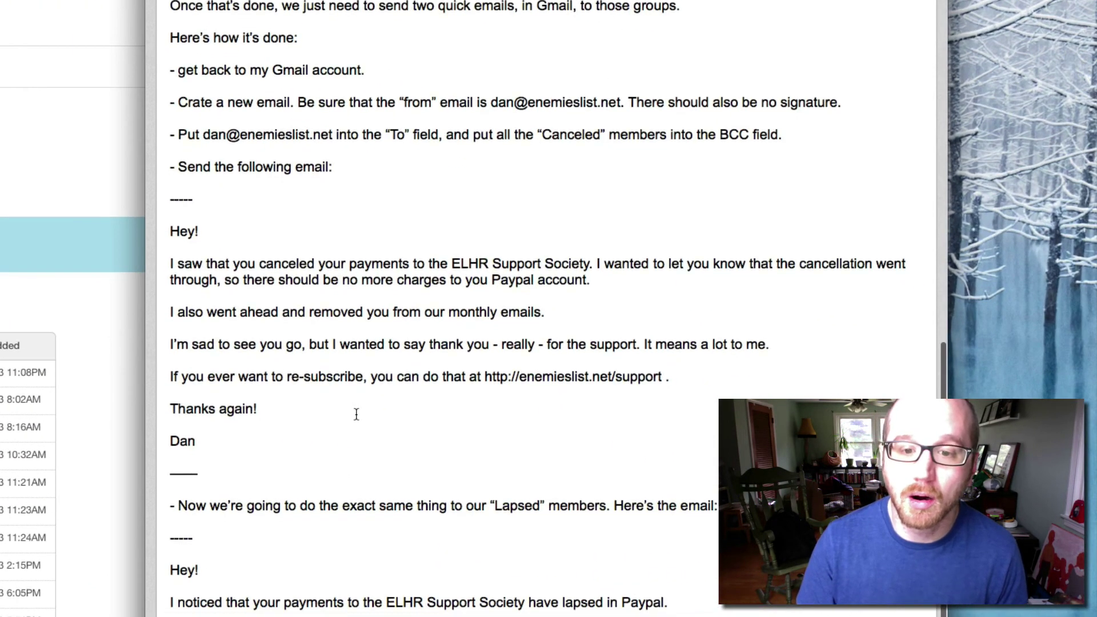
left_click_drag(168, 229, 269, 445)
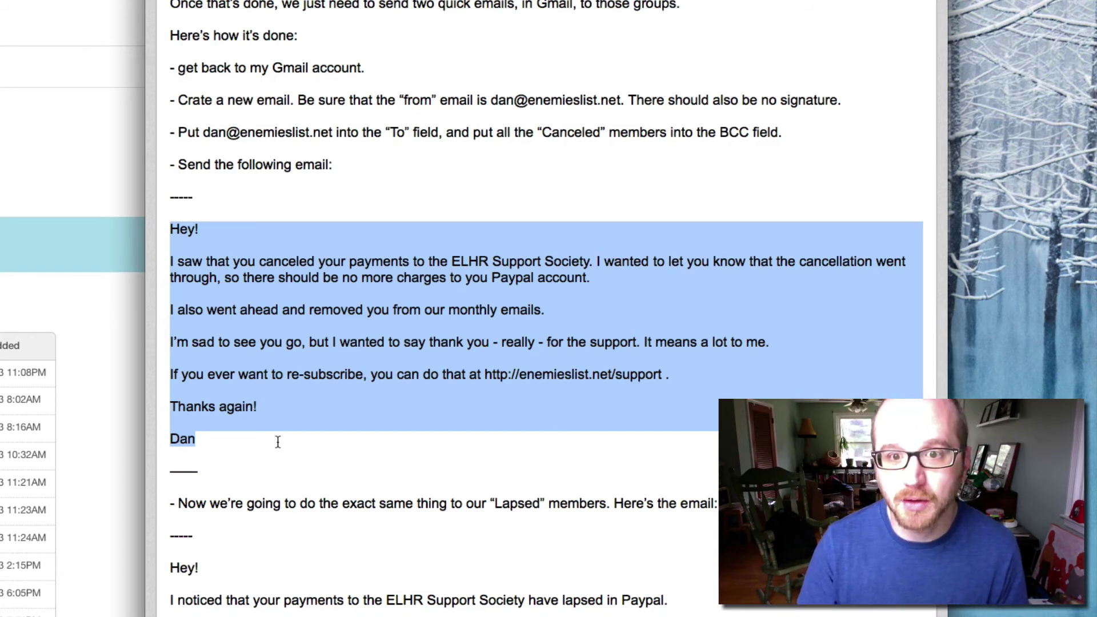
scroll(278, 443, "up", 3)
scroll(279, 441, "up", 1)
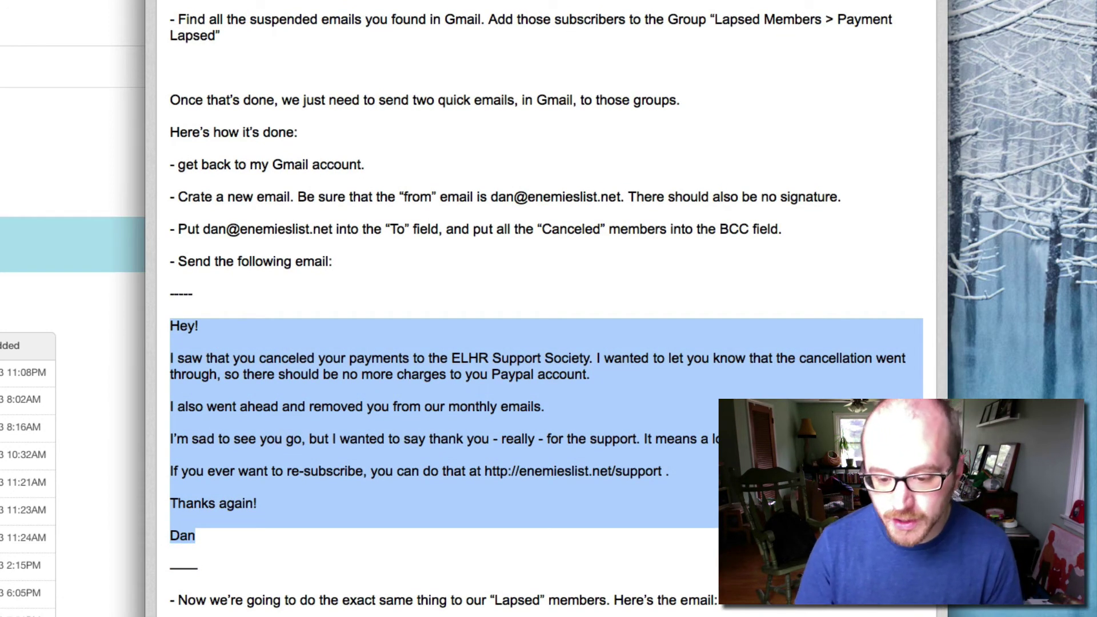
key("Right")
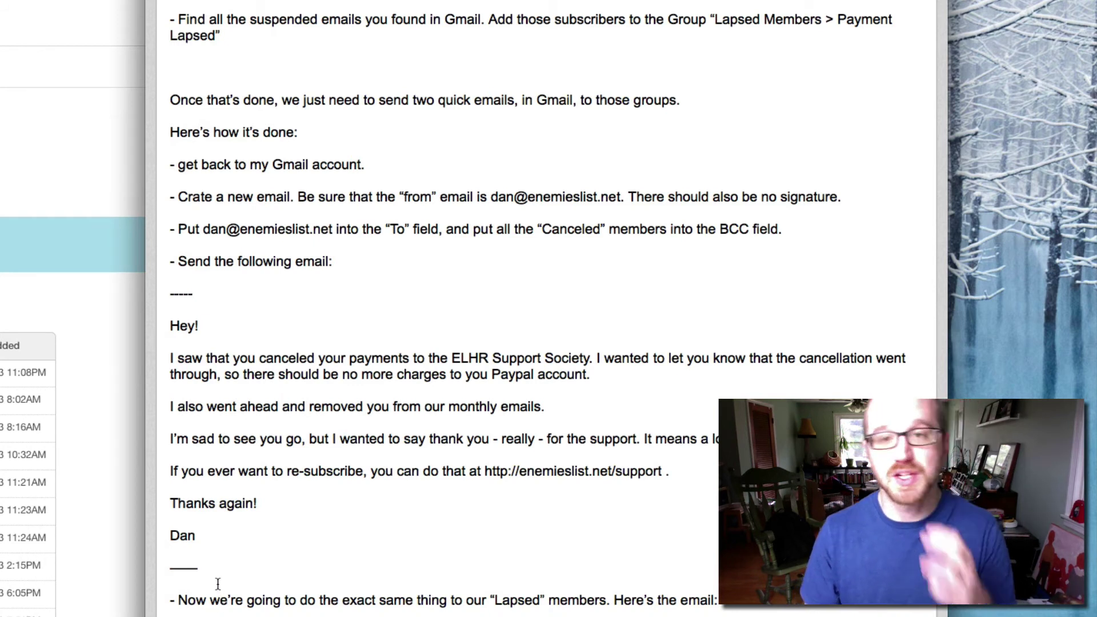
scroll(261, 517, "down", 1)
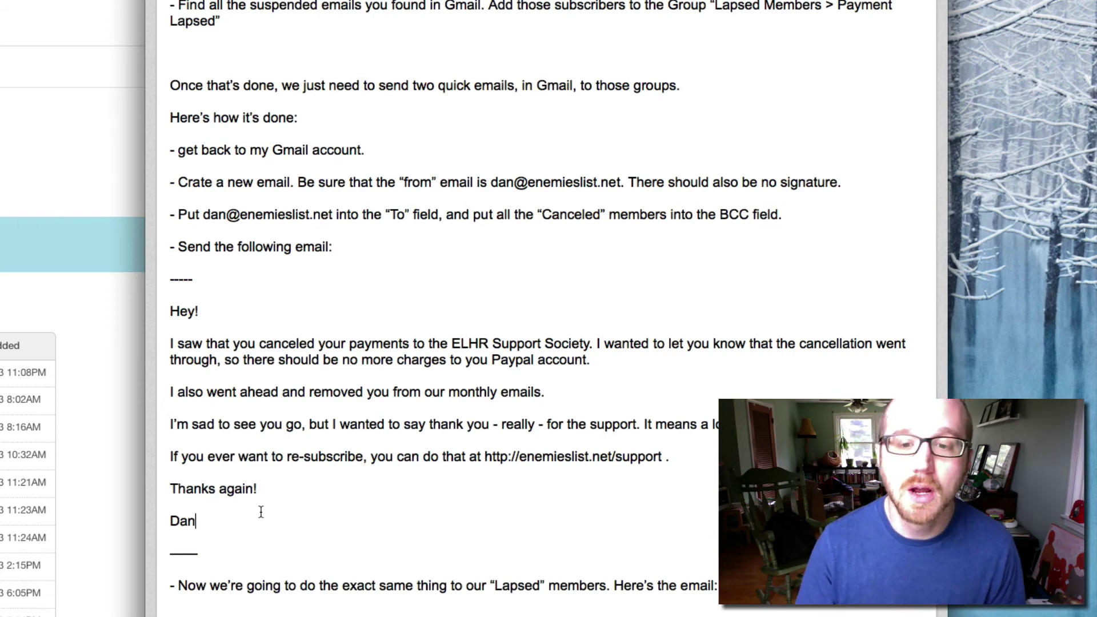
scroll(261, 511, "down", 2)
scroll(263, 513, "up", 6)
scroll(267, 514, "up", 2)
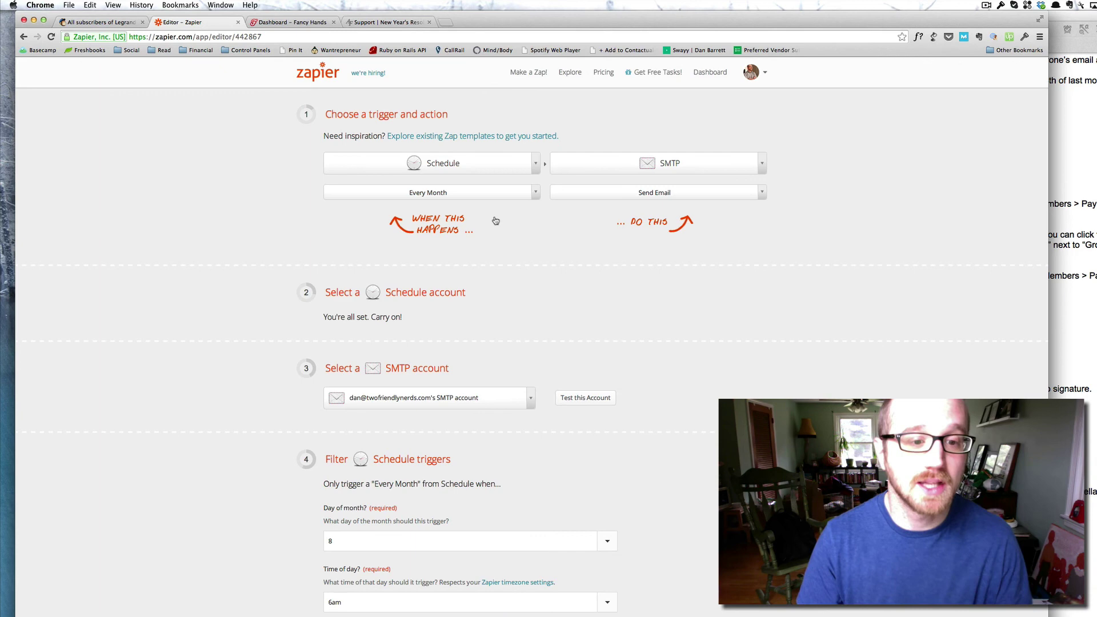
scroll(663, 433, "down", 1)
scroll(663, 440, "down", 10)
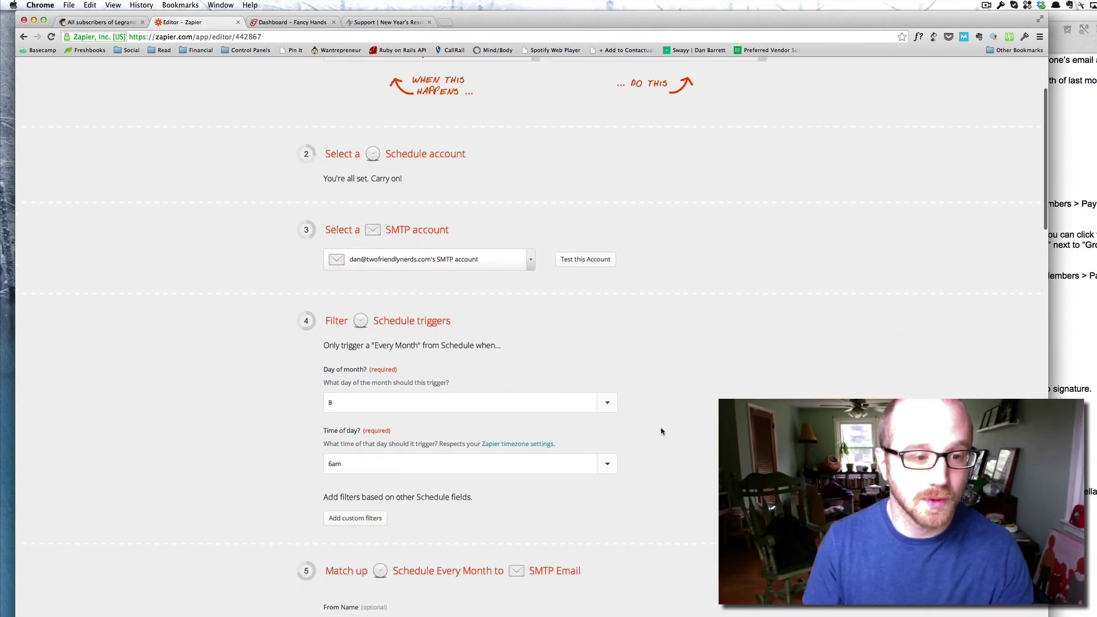
scroll(668, 474, "down", 9)
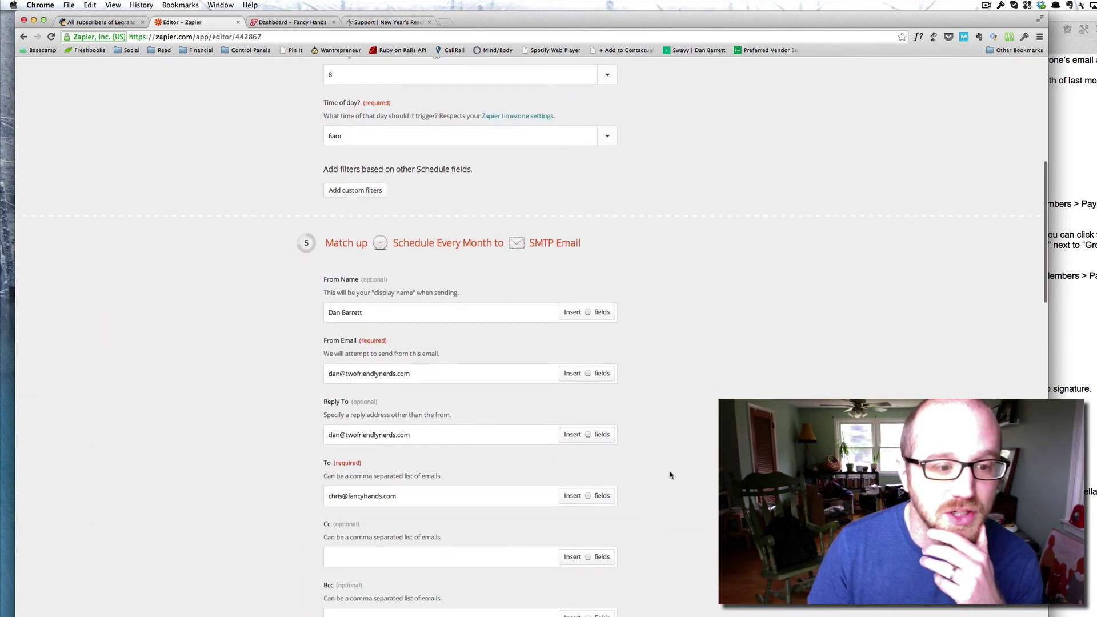
scroll(665, 470, "down", 7)
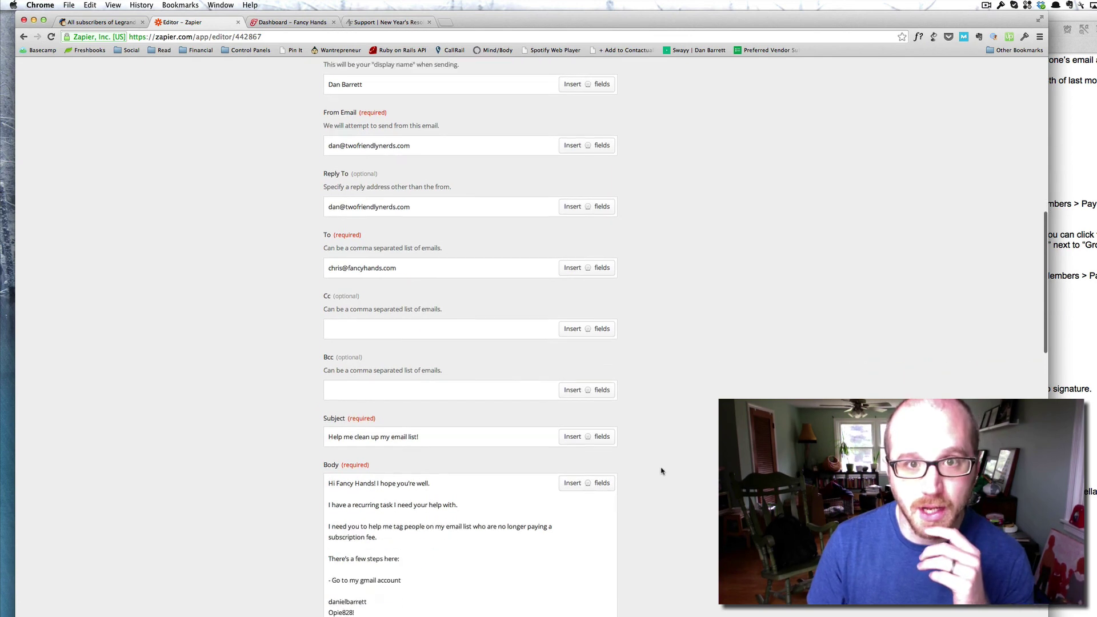
scroll(647, 449, "up", 14)
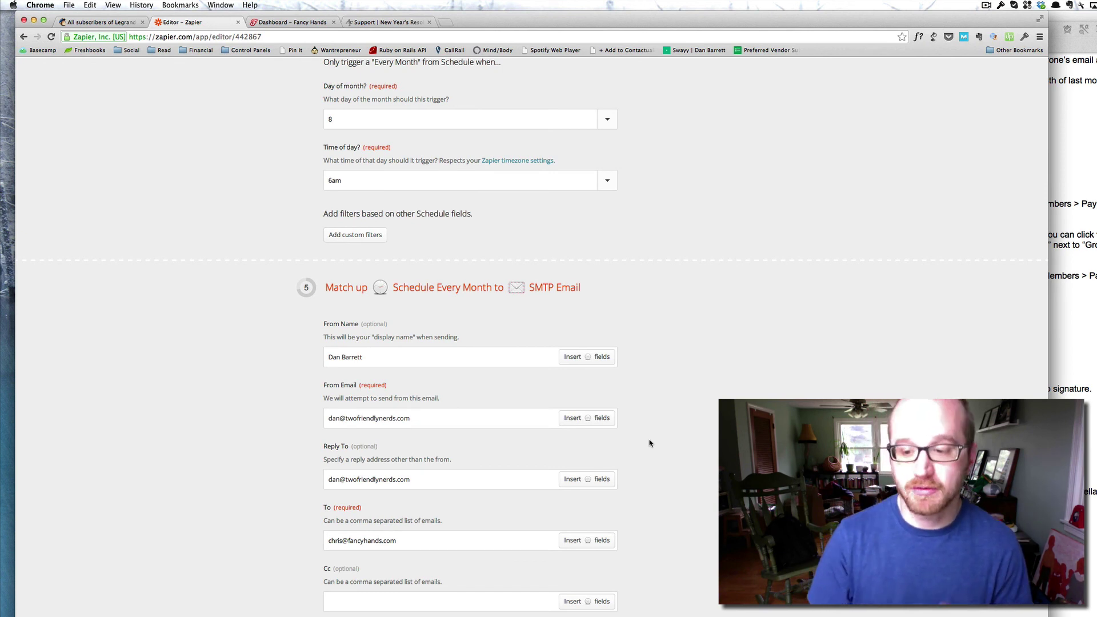
Switch to the Fancy Hands dashboard showing completed requests and 2 of 15 requests used
left_click(276, 23)
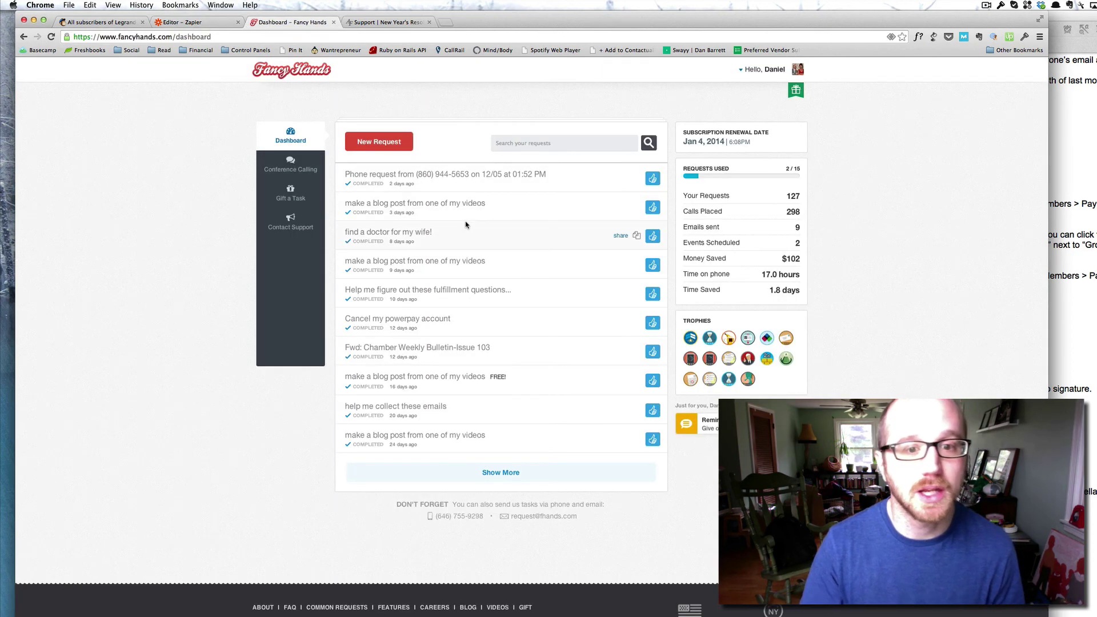